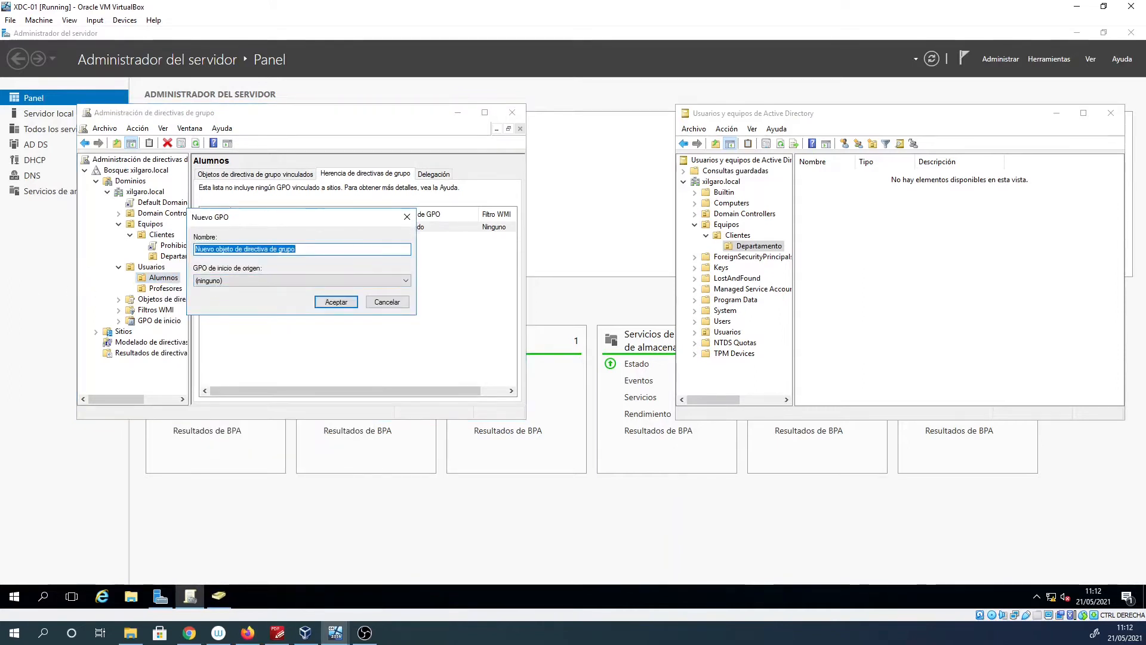
Name the new GPO linked to the Alumnos OU 'Acceso directo Bloc de notas'.
key("alt+Tab")
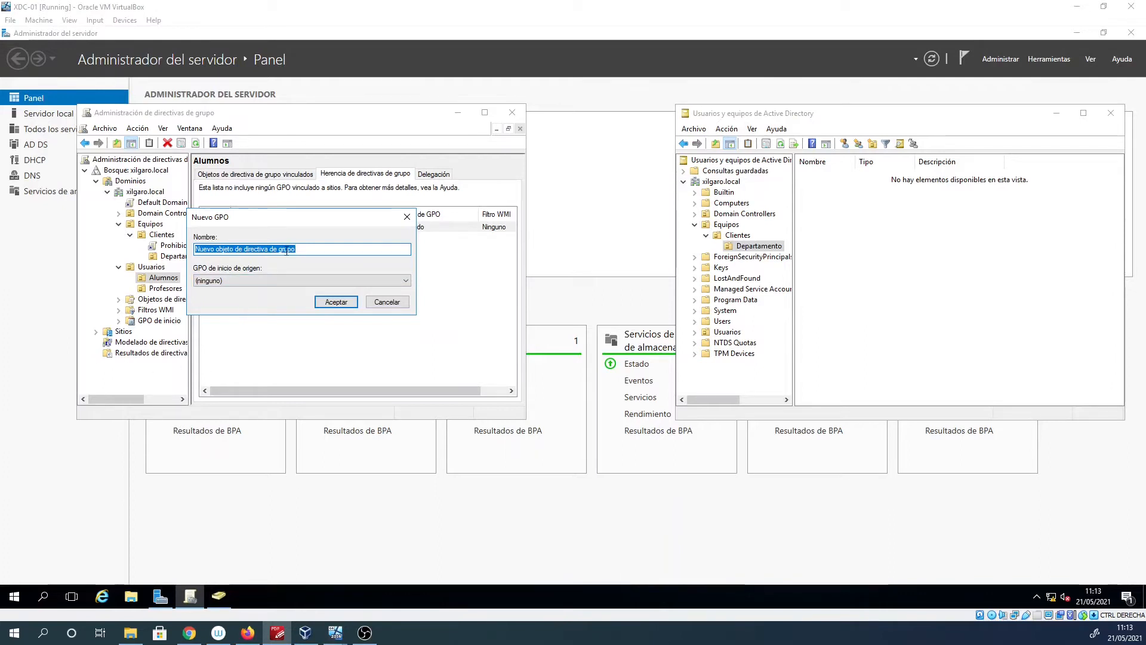
double_click(267, 248)
left_click(267, 248)
double_click(252, 248)
left_click(251, 249)
key("ctrl+a")
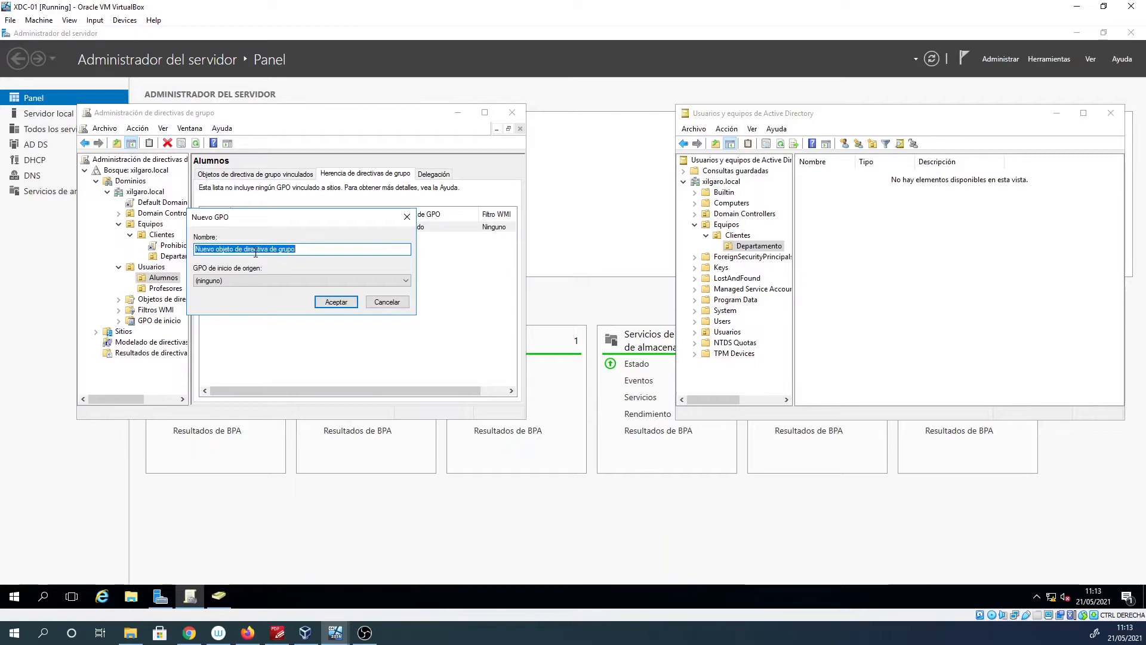
key("BackSpace")
type("Acceso dire")
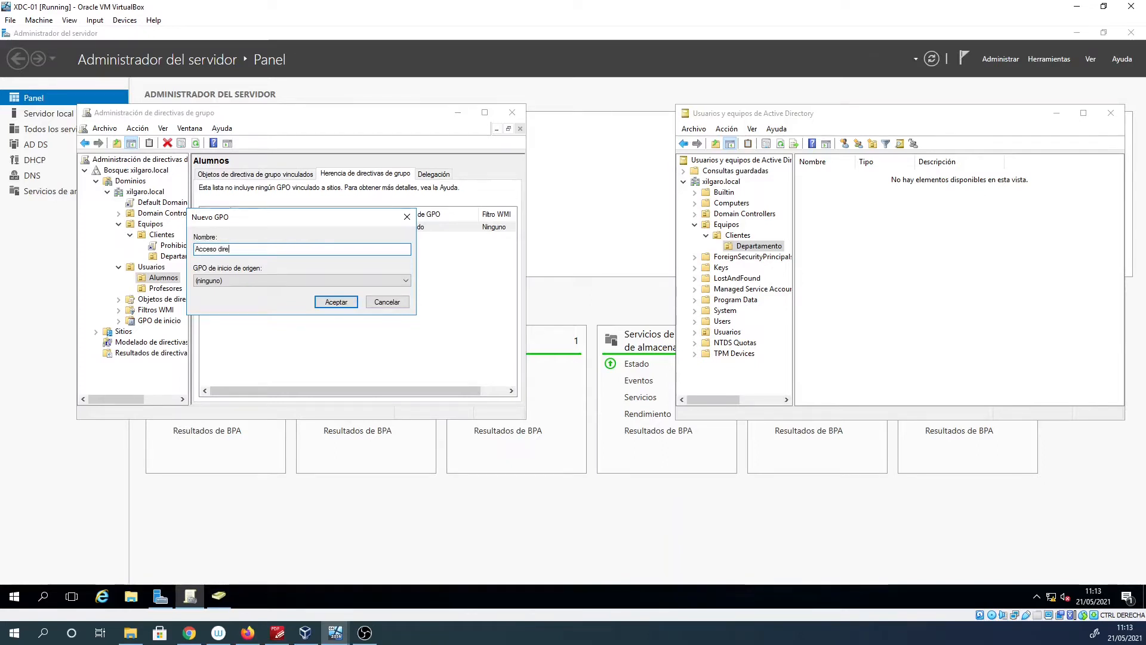
type("cto Bloc de notas")
key("Return")
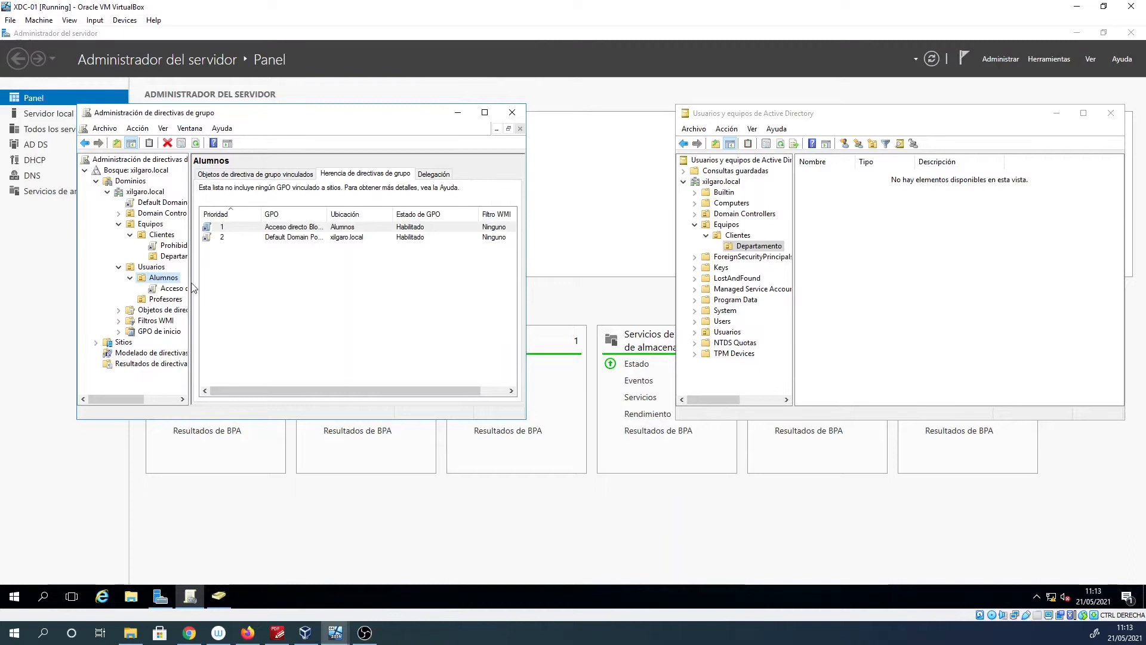
Open the Acceso directo Bloc de Notas GPO in the Group Policy Management Editor.
left_click(166, 313)
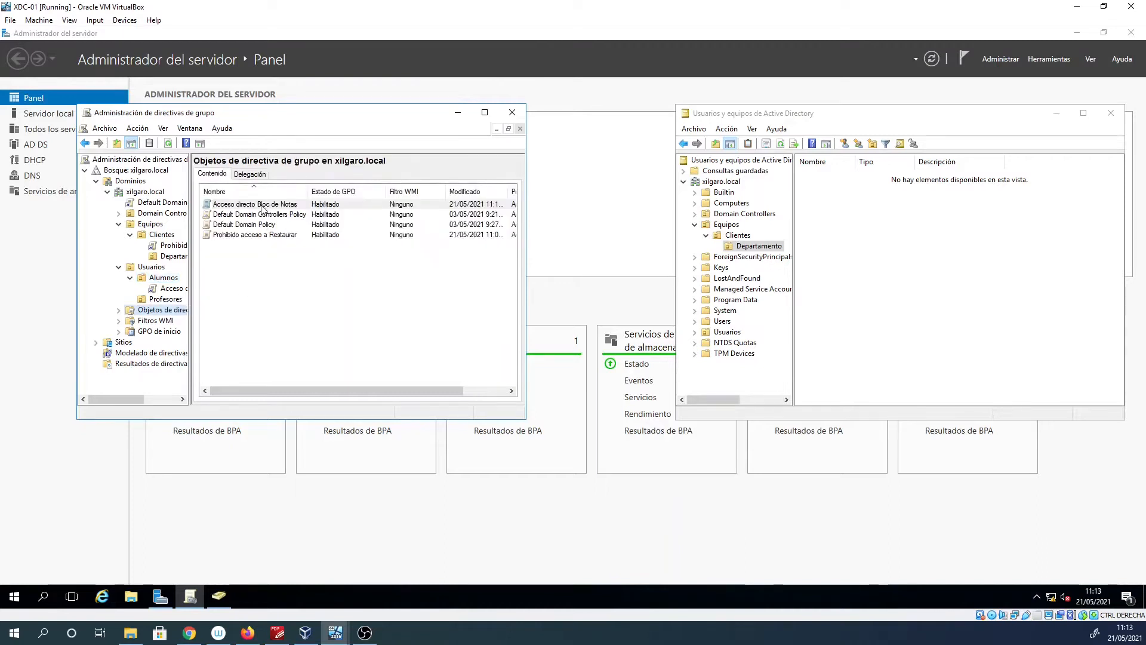
left_click(261, 206)
right_click(261, 206)
left_click(287, 210)
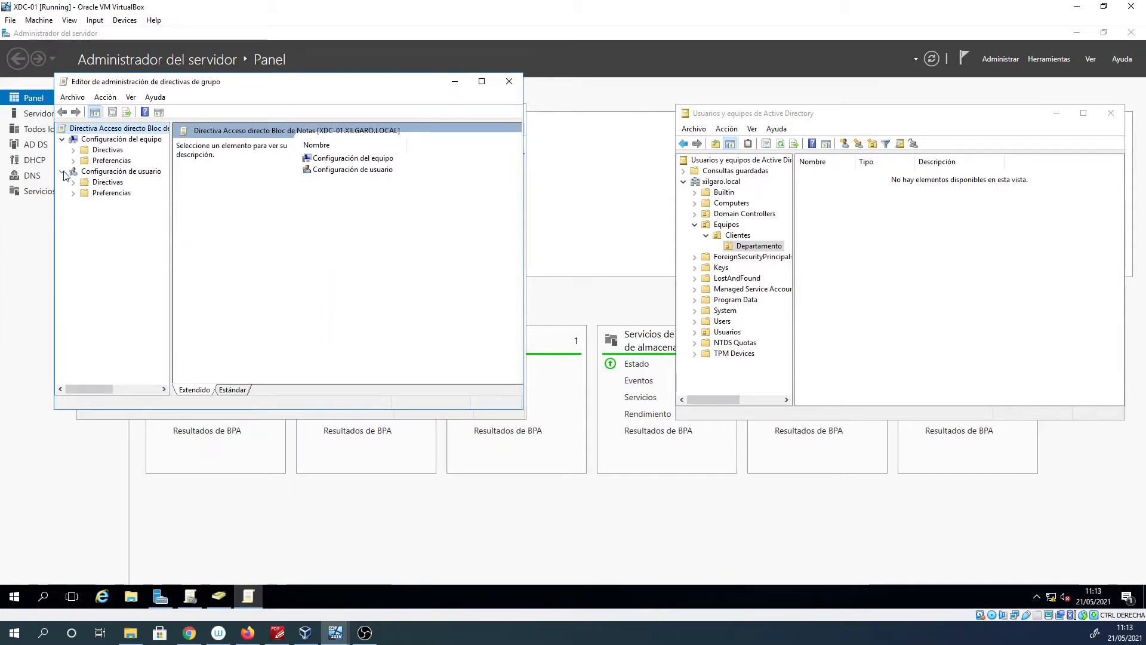
Navigate to Configuración de usuario > Preferencias > Configuración de Windows > Accesos directos.
left_click(99, 172)
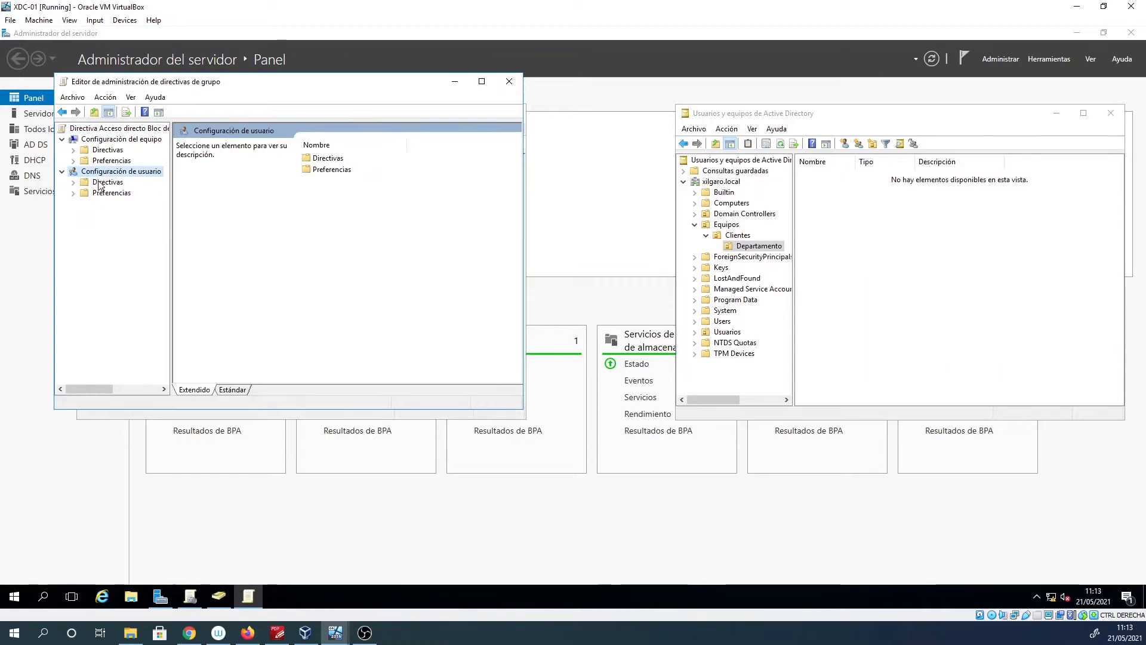
left_click(74, 183)
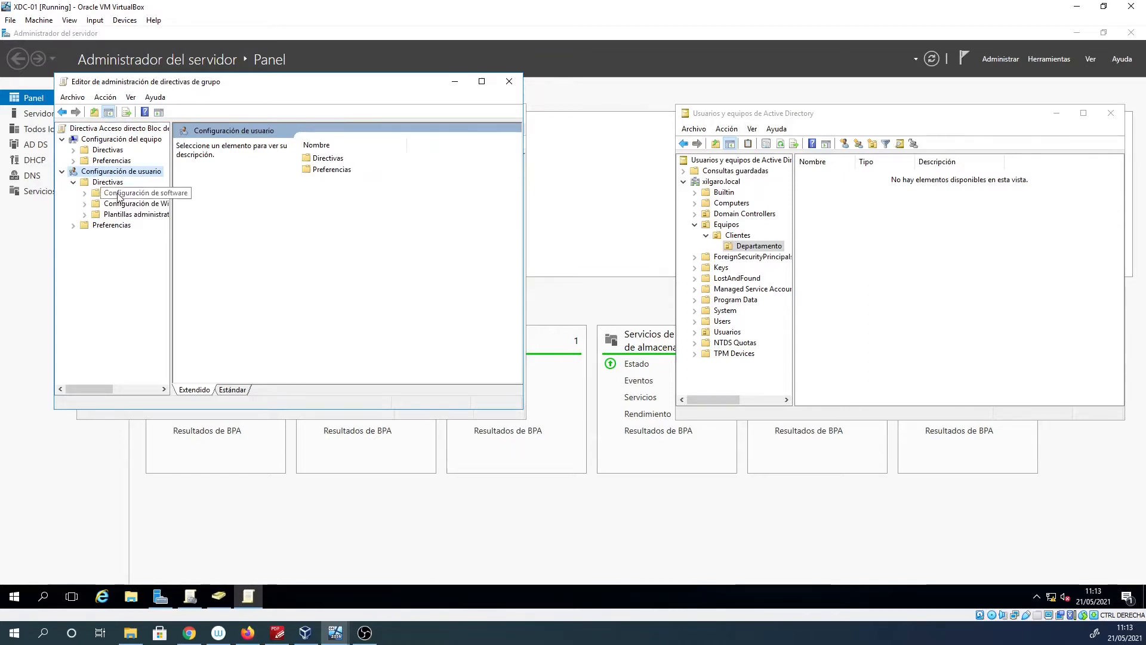
double_click(113, 206)
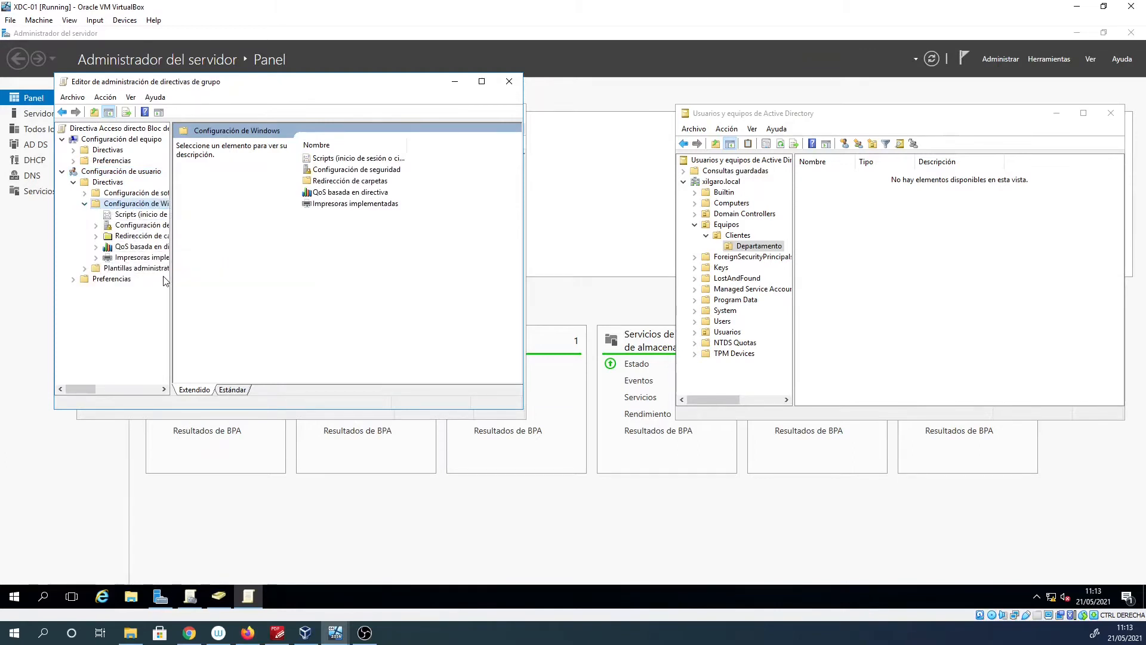
left_click_drag(172, 280, 236, 280)
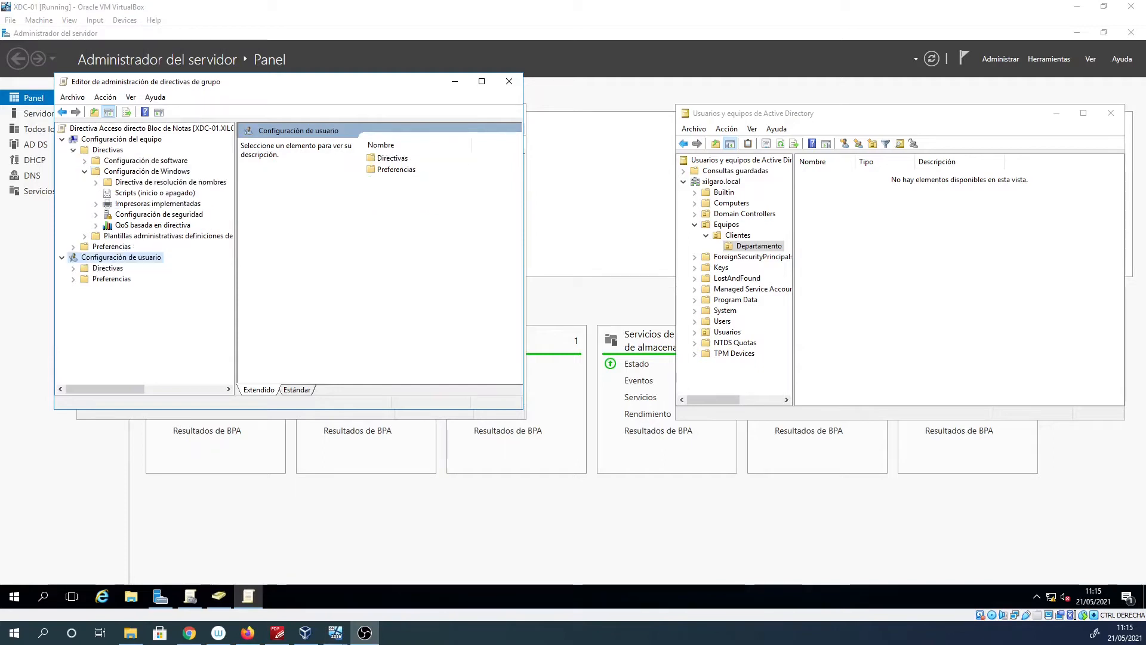
left_click(62, 258)
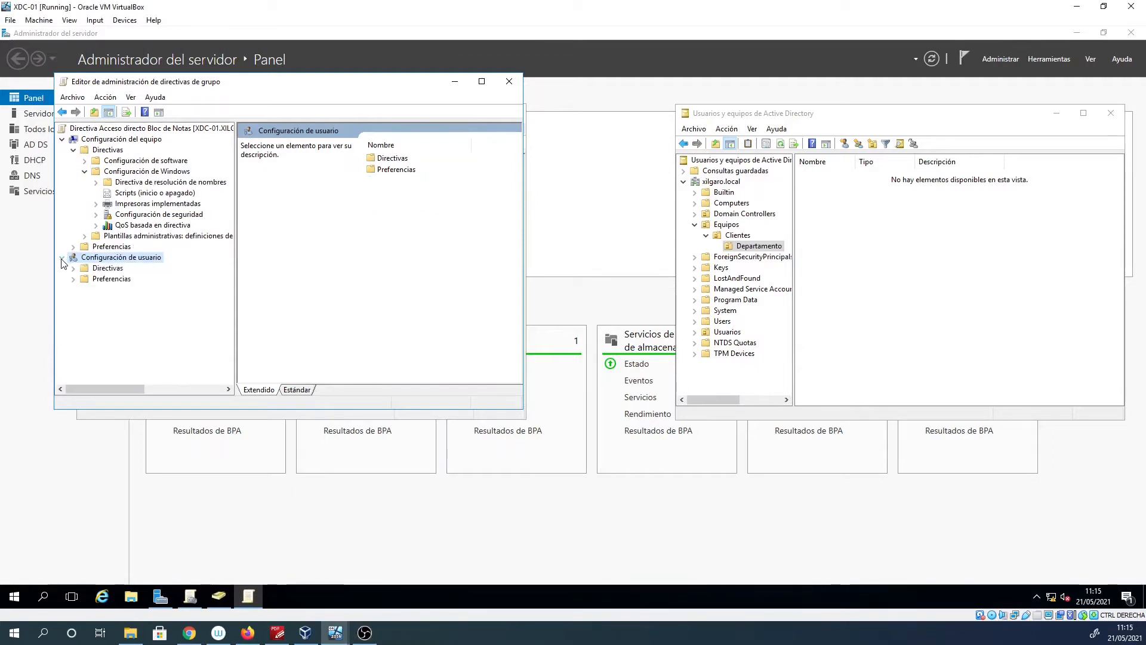
left_click(73, 279)
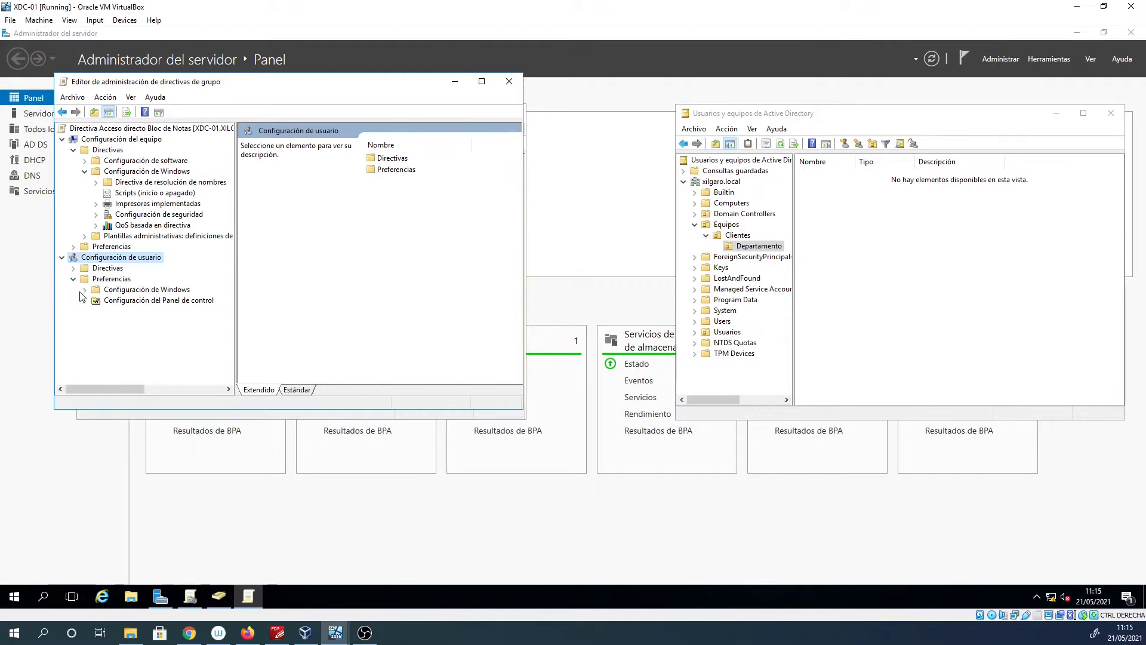
left_click(84, 290)
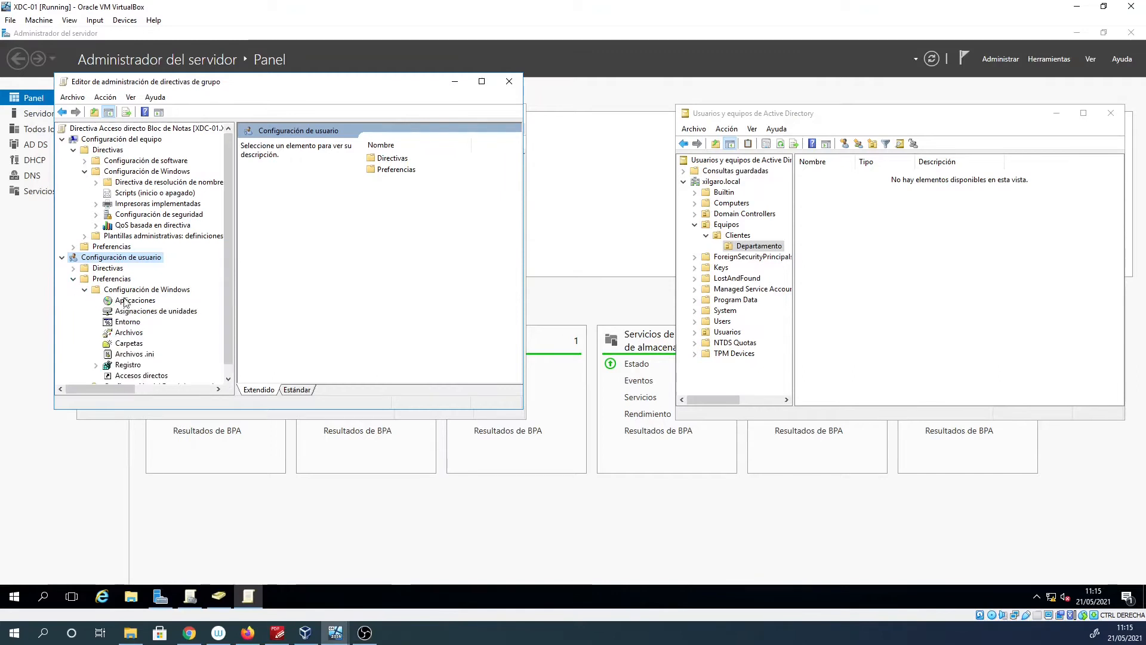
scroll(132, 338, "down", 1)
left_click(142, 364)
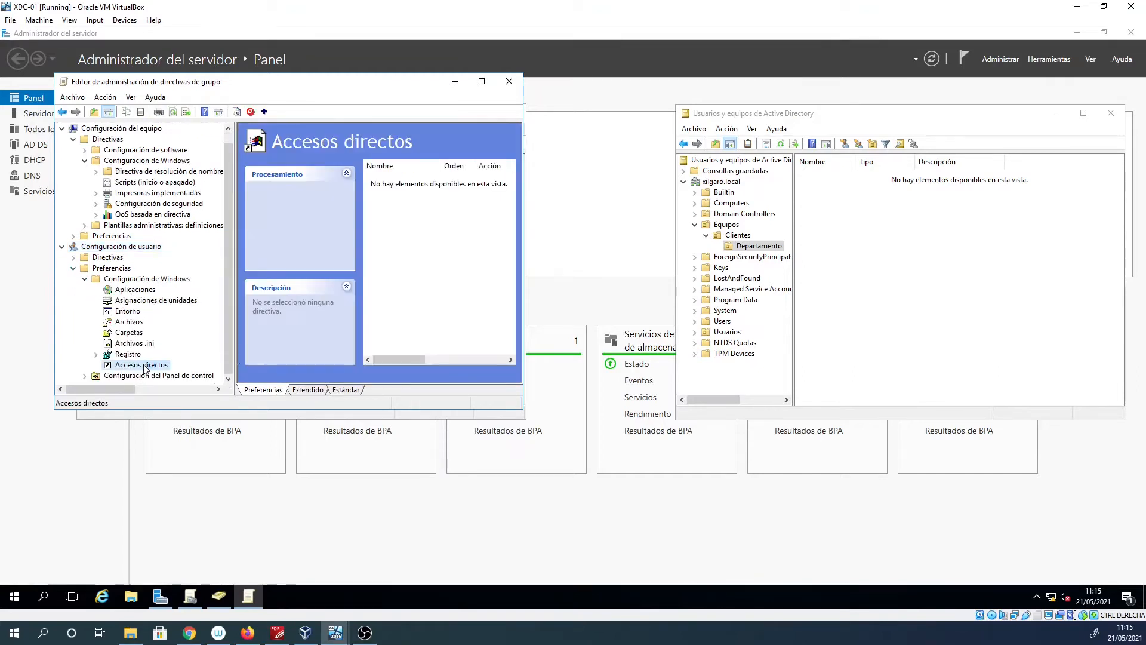
Maximize the editor and add a new Acceso directo preference item.
left_click(481, 82)
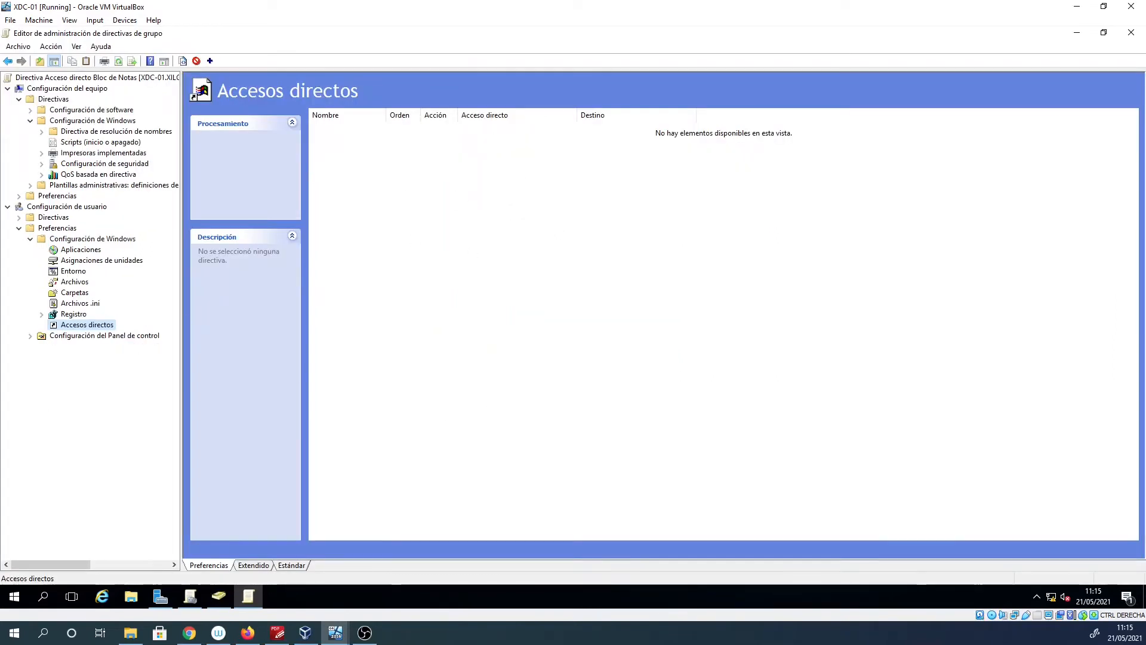
key("alt+Tab")
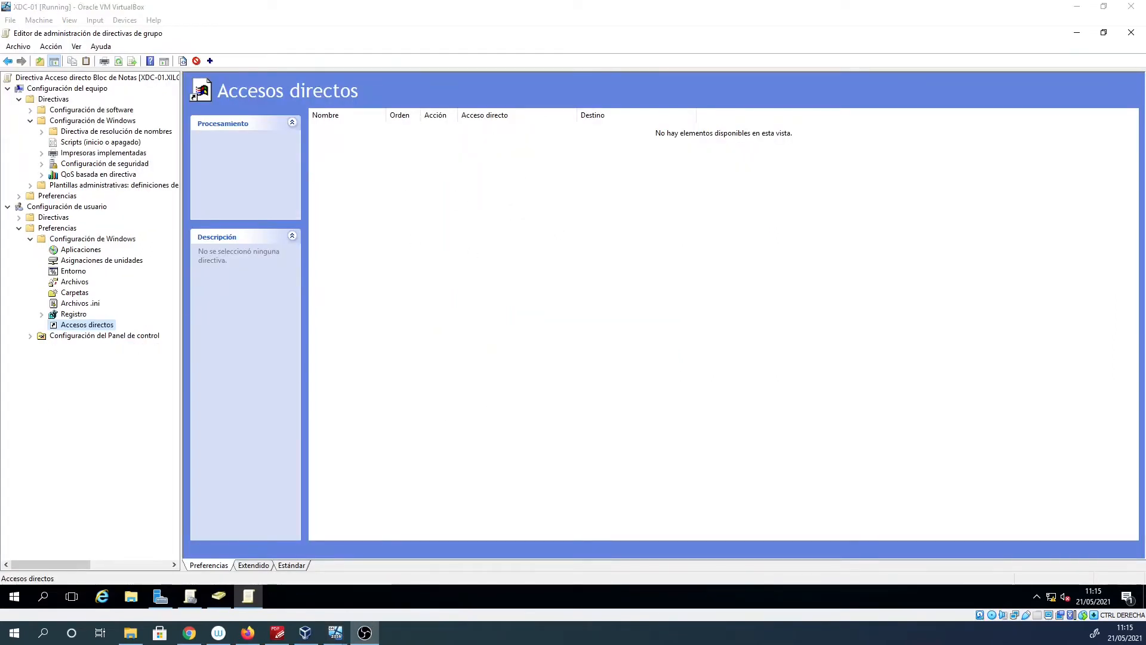
key("alt+Tab")
right_click(487, 229)
mouse_move(544, 249)
left_click(639, 238)
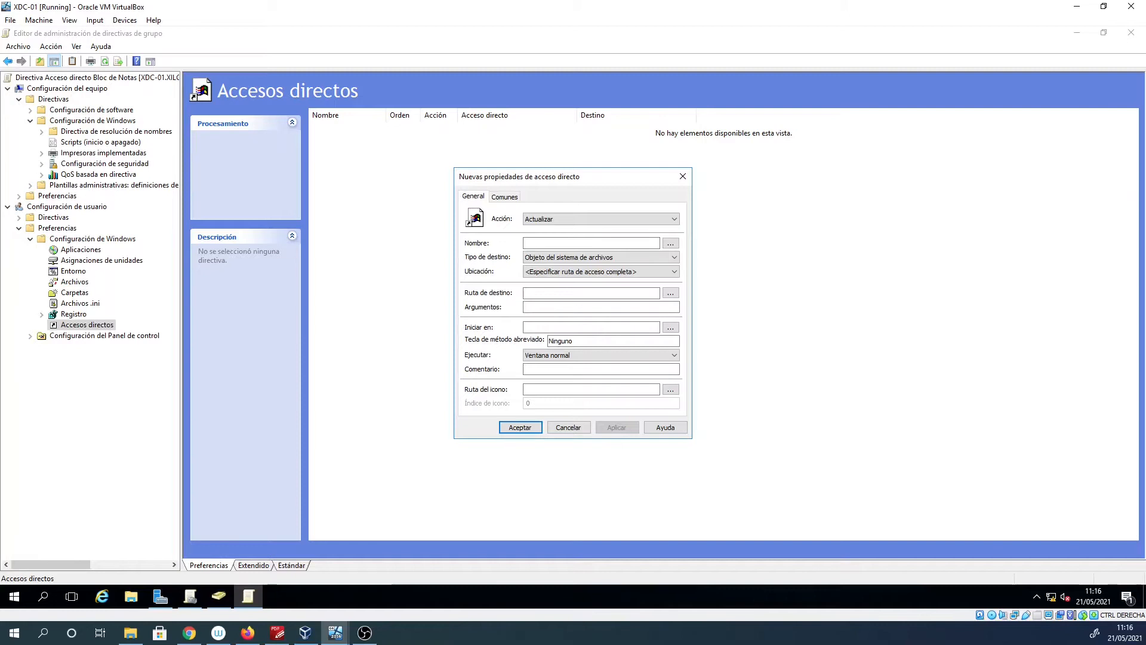
Set the shortcut's action to Crear, name Notepad, and location Escritorio.
key("alt+Tab")
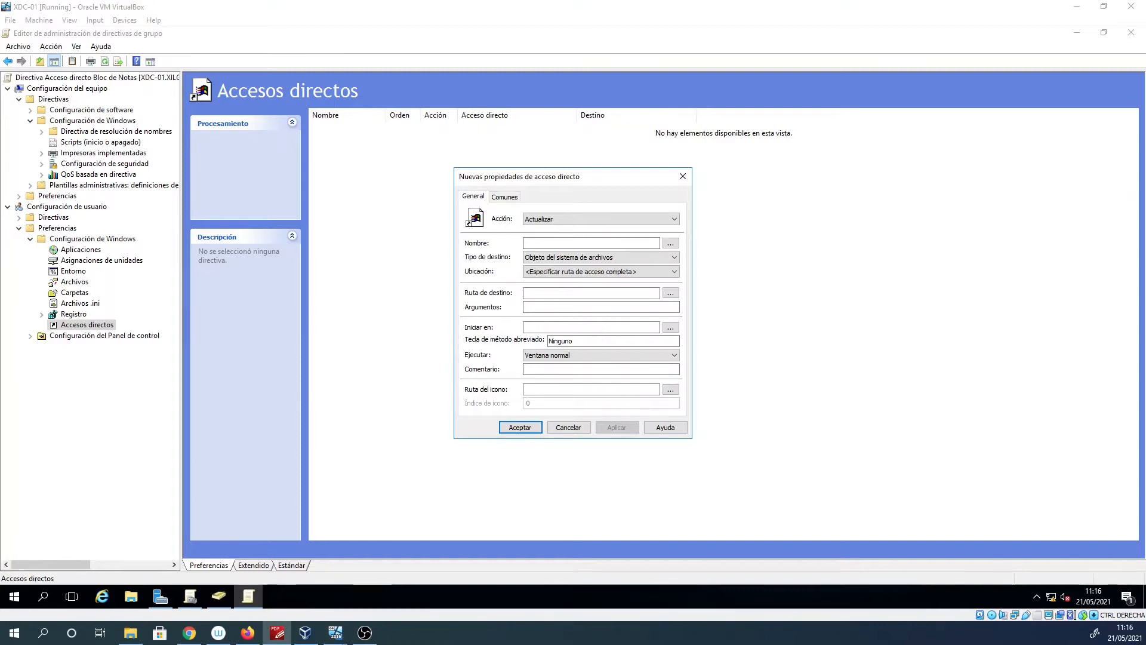
left_click(544, 218)
left_click(548, 227)
left_click(539, 243)
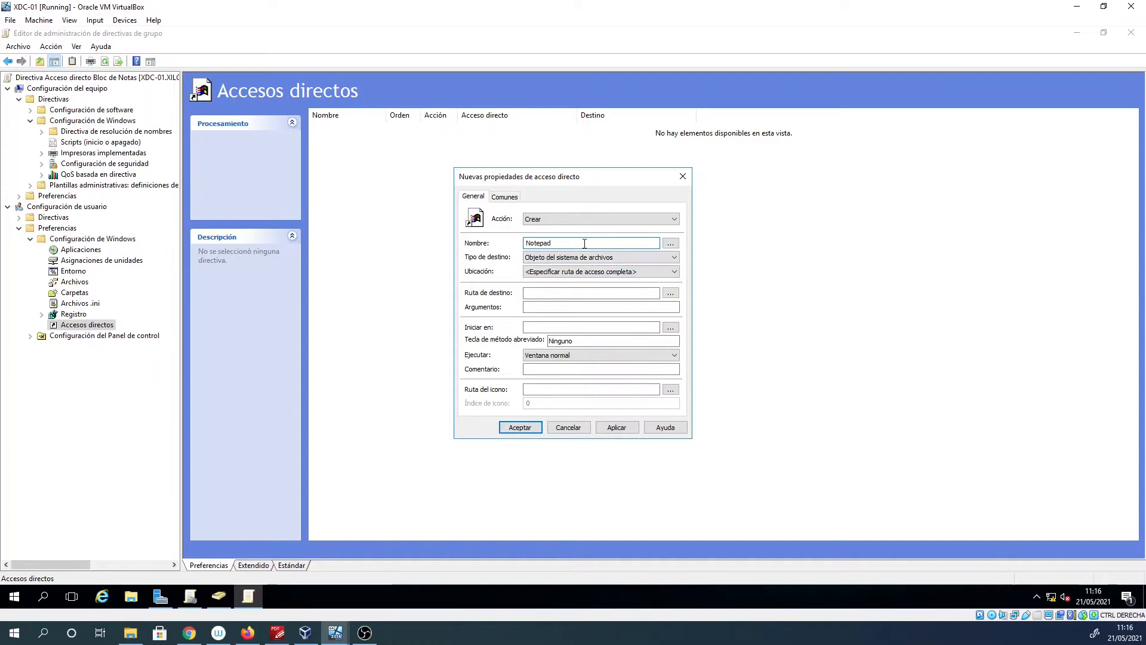
left_click(579, 273)
left_click(556, 291)
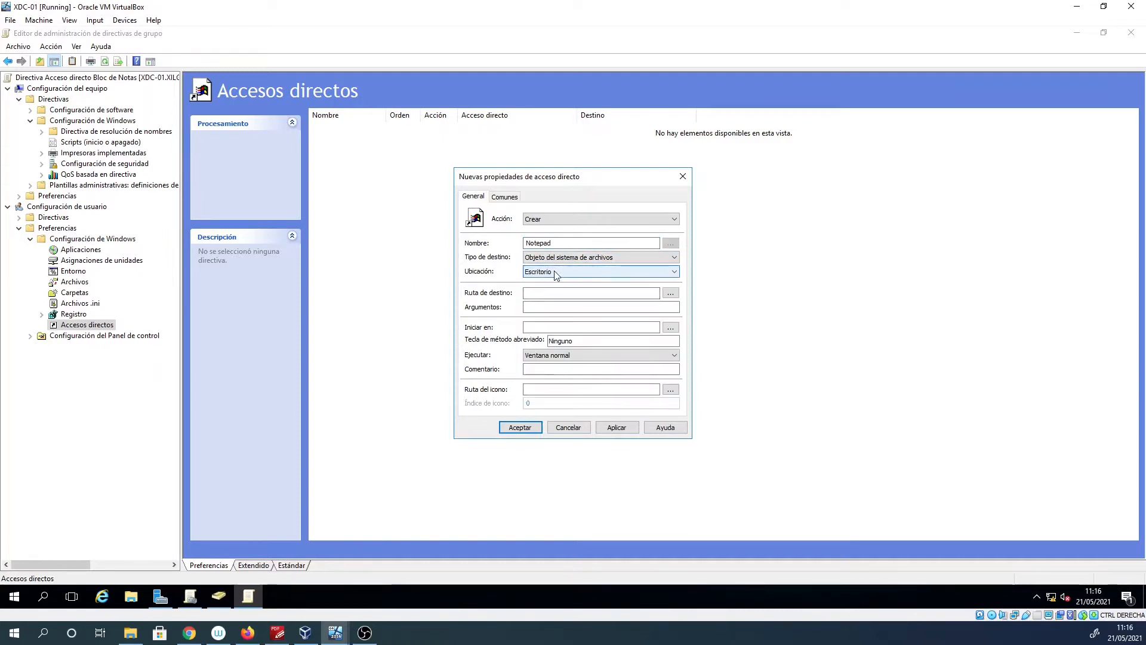
left_click(548, 294)
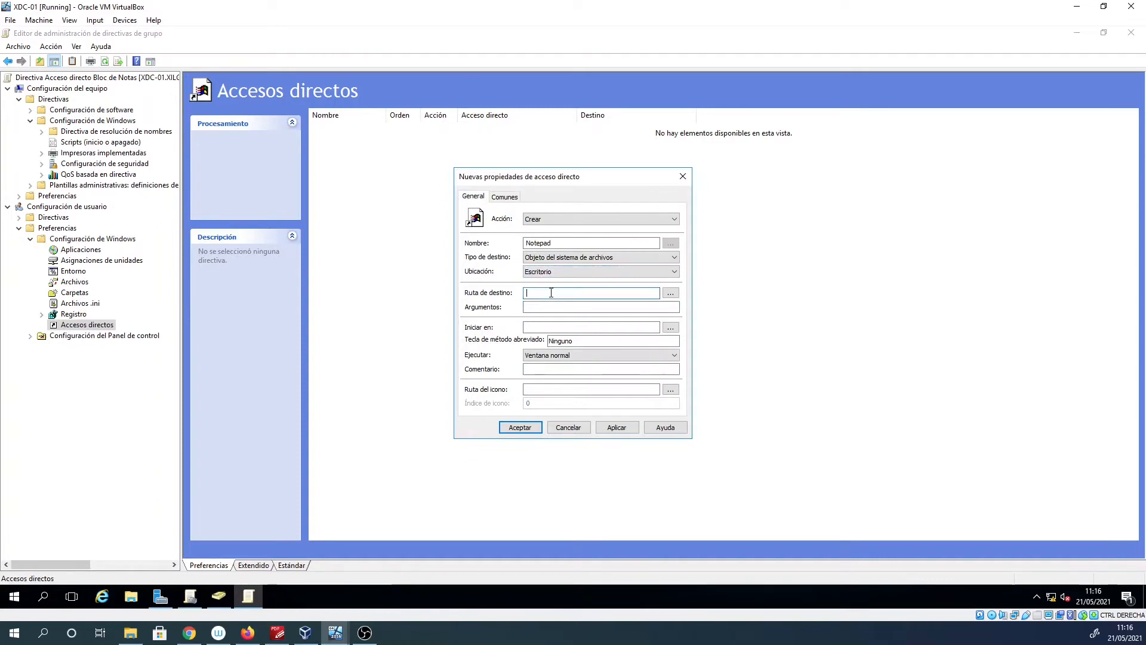
On the Windows 10 client, open C:\Windows\System32 in File Explorer.
mouse_move(335, 632)
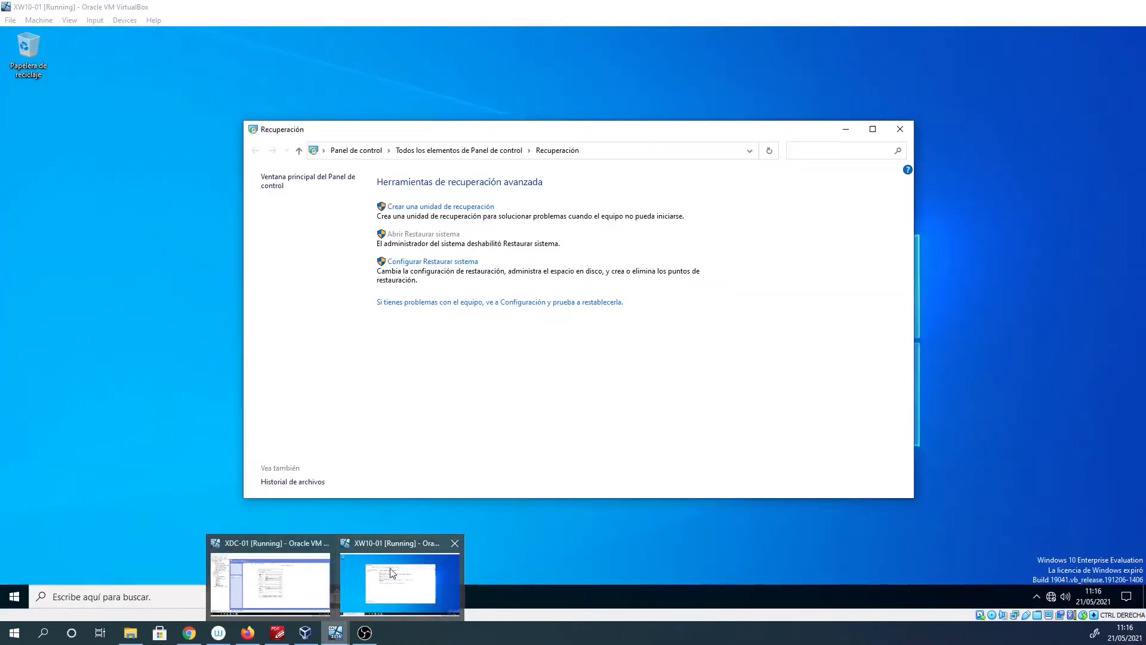
left_click(399, 582)
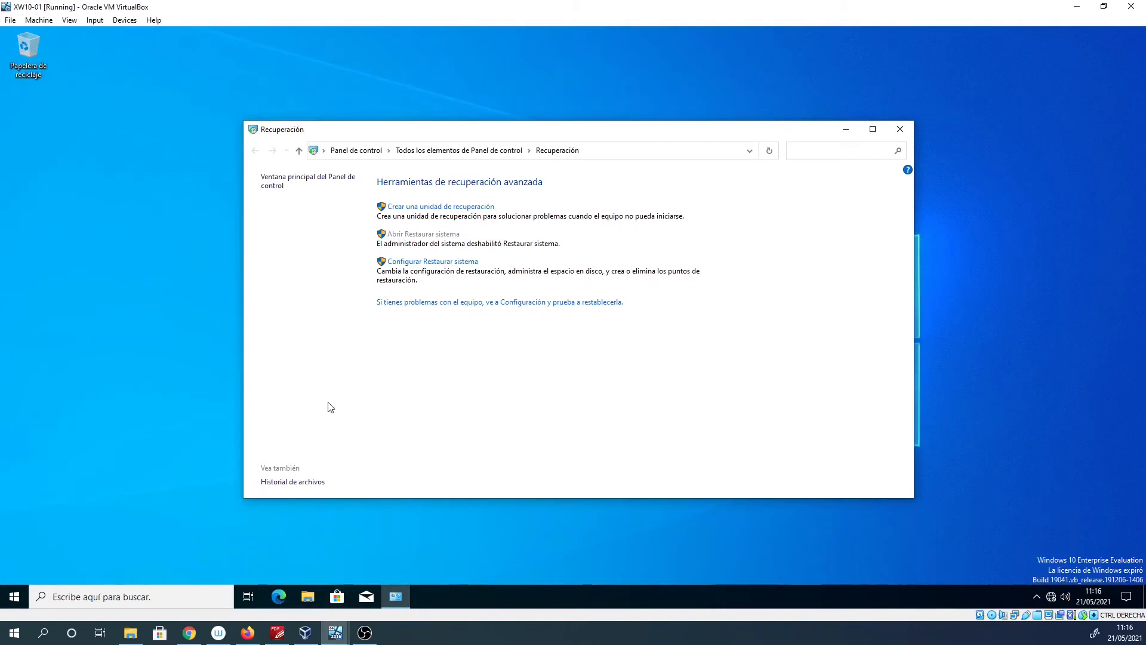
left_click(302, 595)
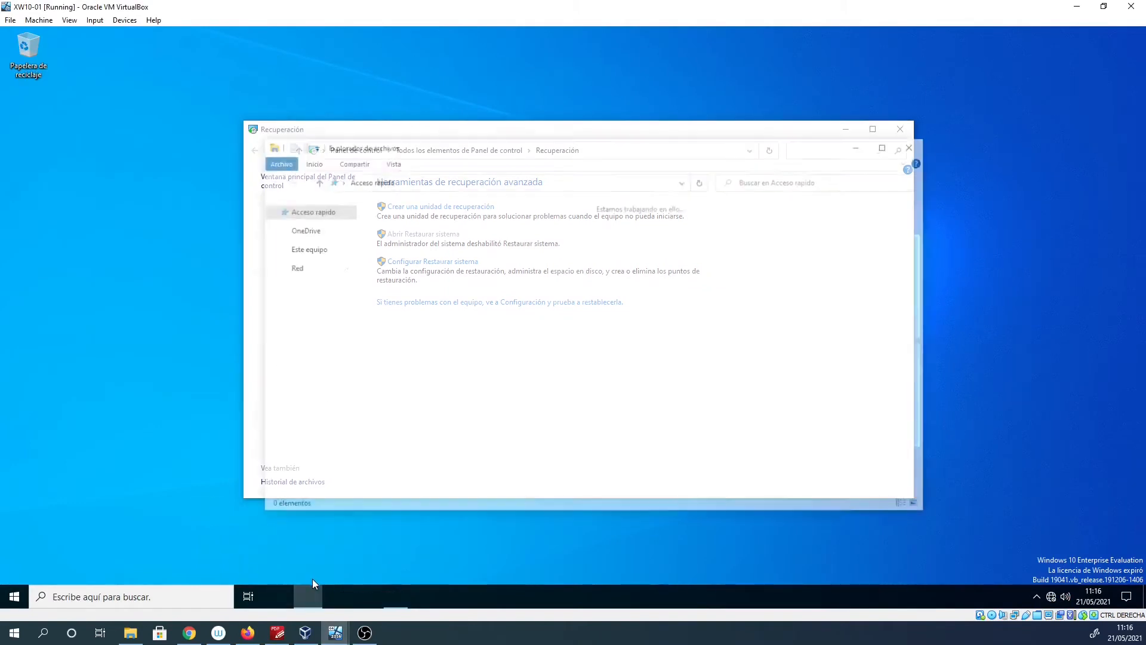
left_click(308, 335)
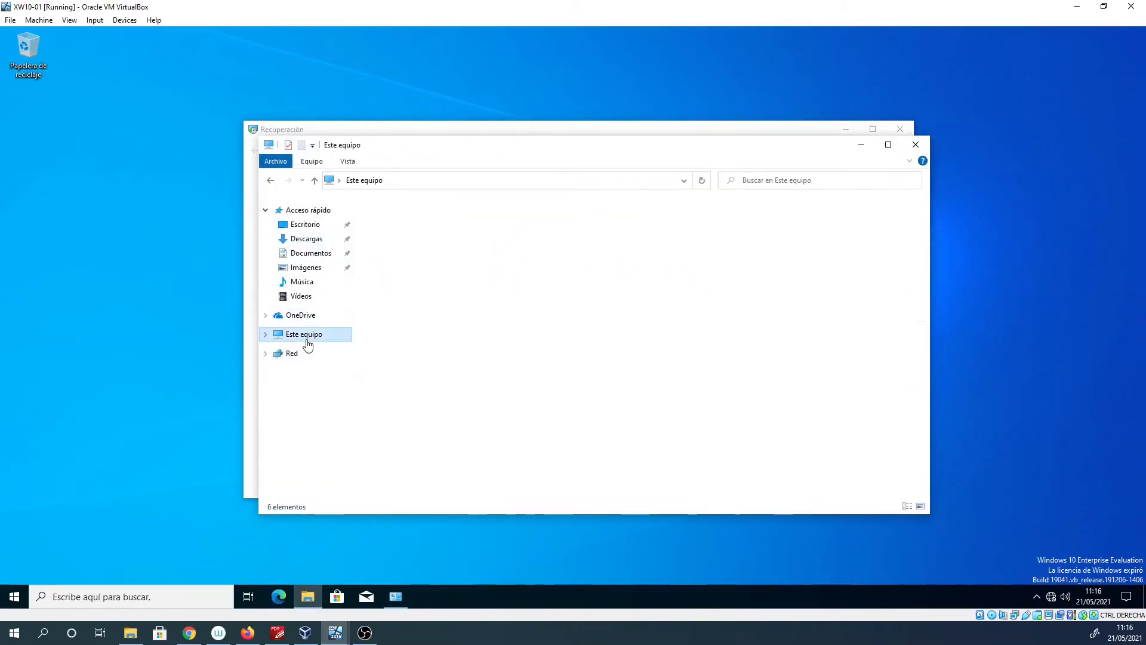
double_click(431, 345)
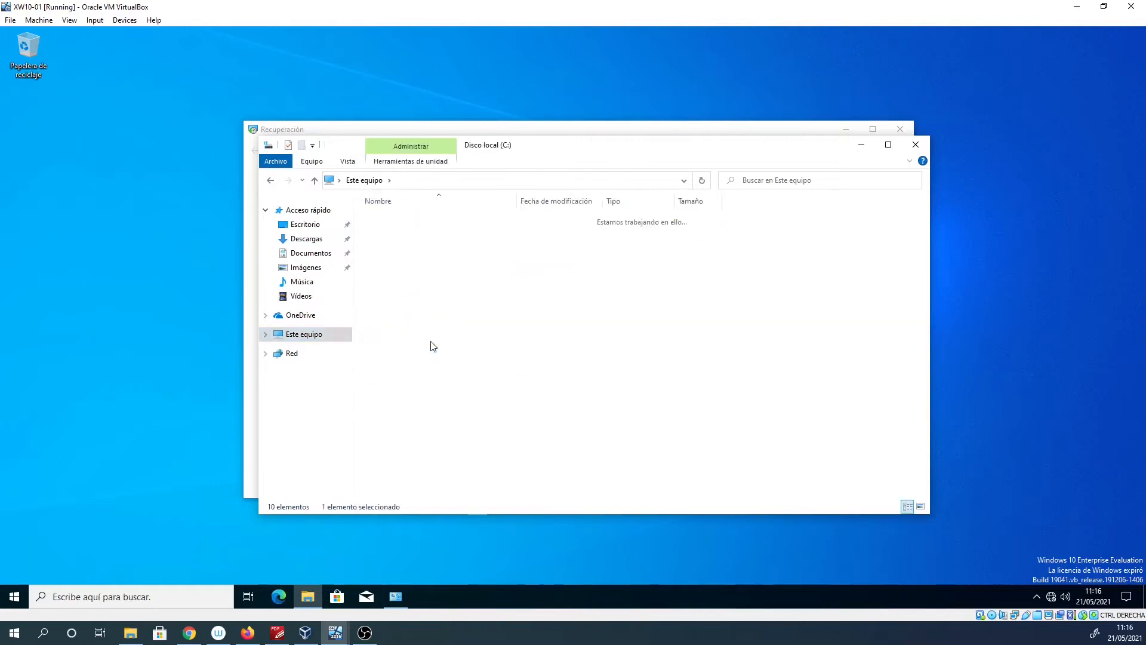
double_click(393, 269)
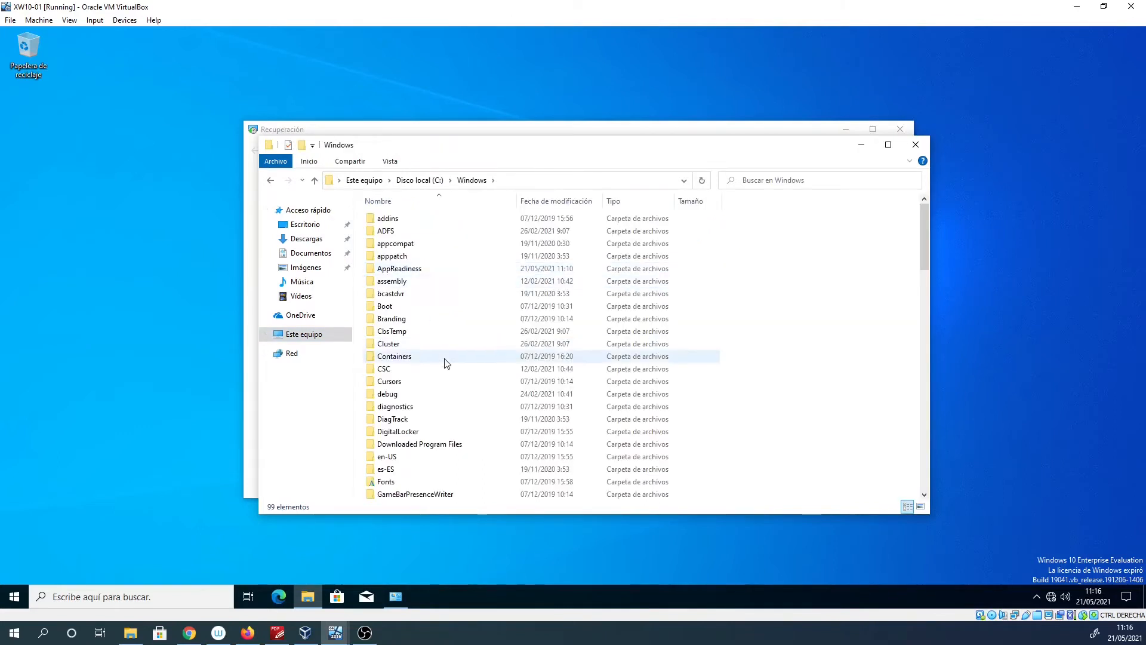
scroll(438, 364, "down", 15)
scroll(436, 370, "down", 3)
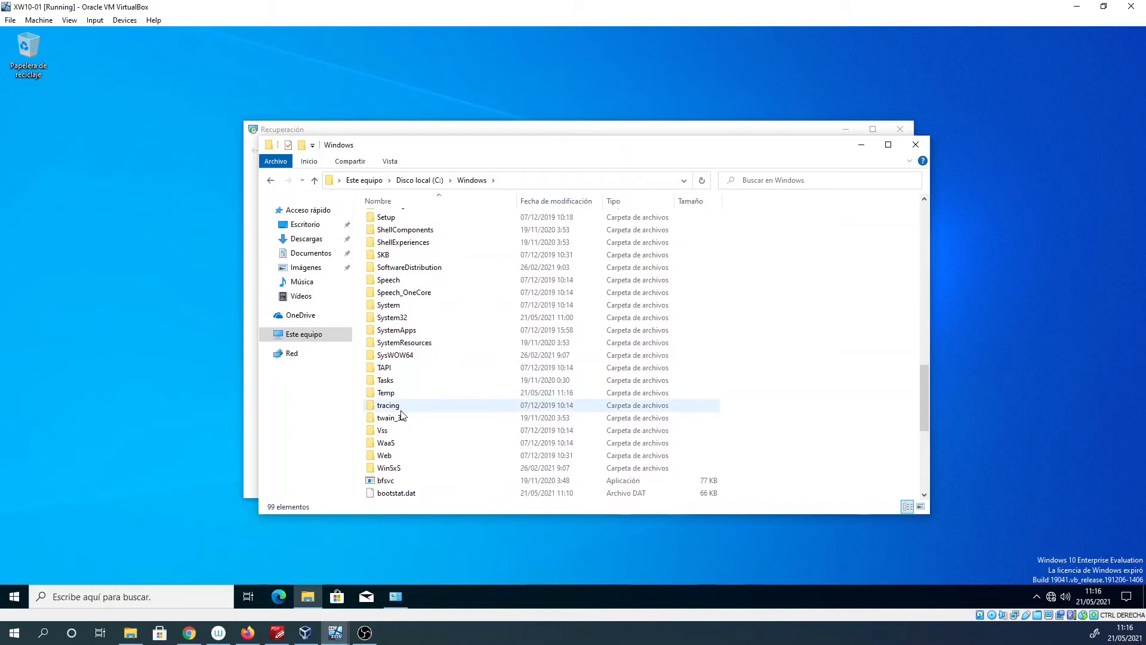
left_click(400, 319)
double_click(400, 319)
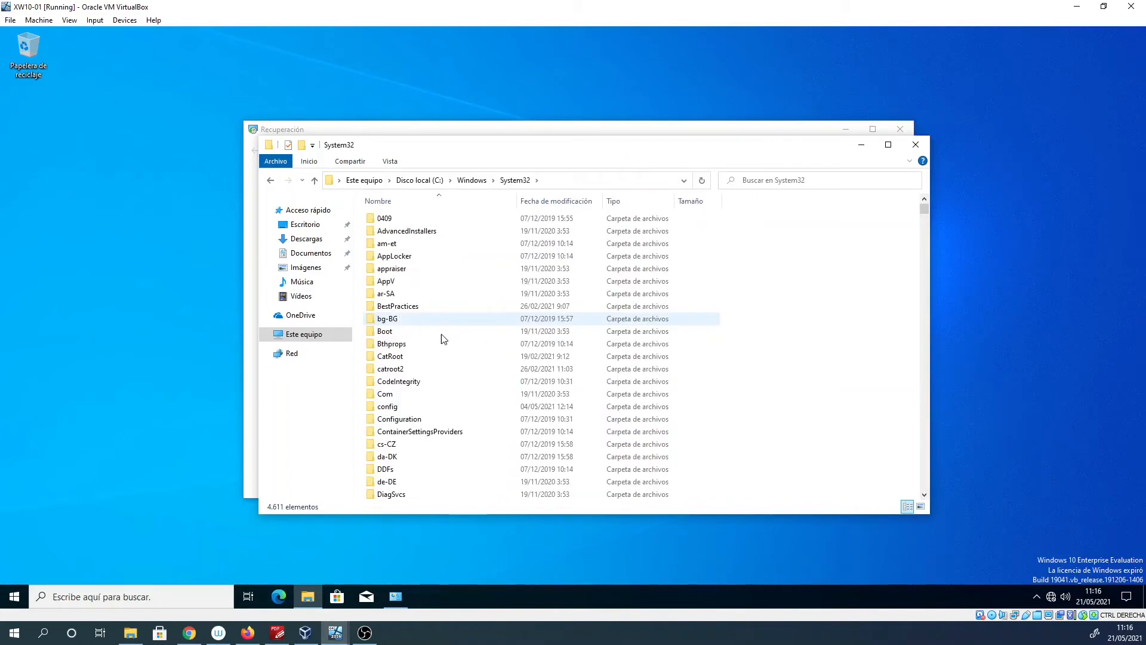
Scroll to the notepad application and bring up its context menu.
scroll(451, 348, "down", 14)
scroll(450, 349, "down", 10)
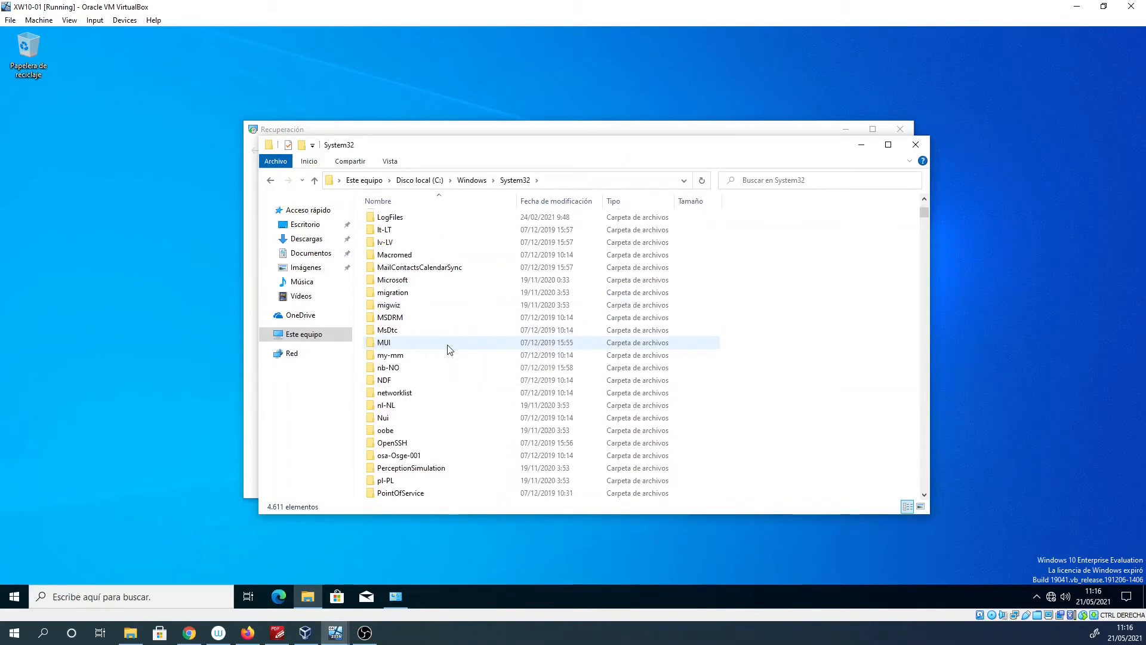
key("n")
key("n")
key("n")
key("n")
key("n")
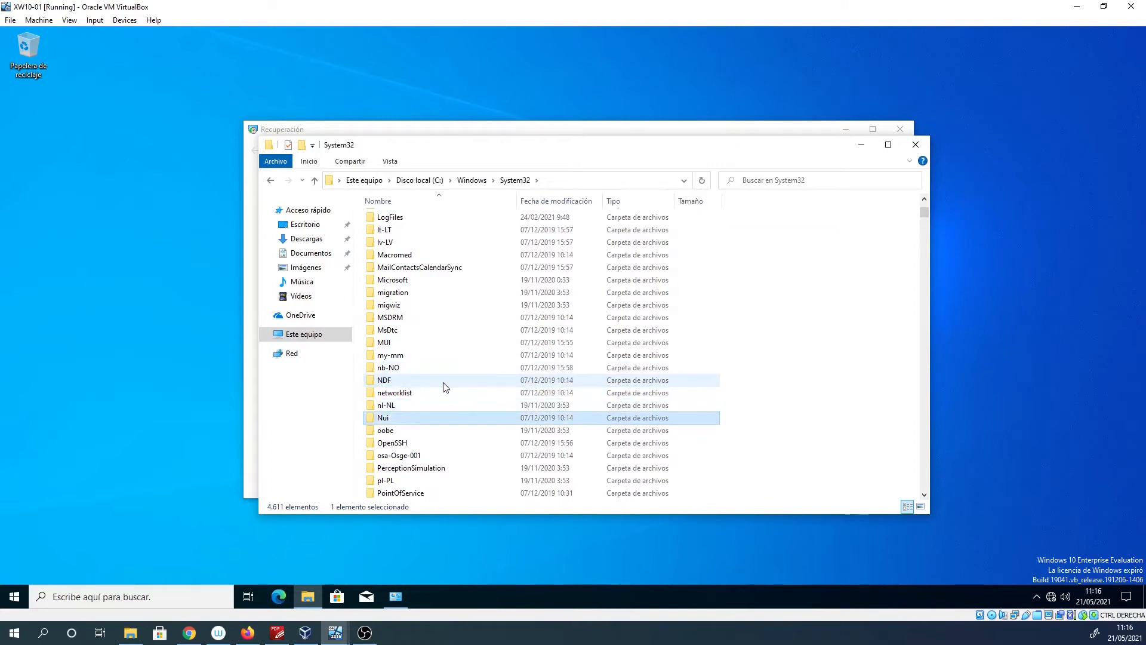
key("n")
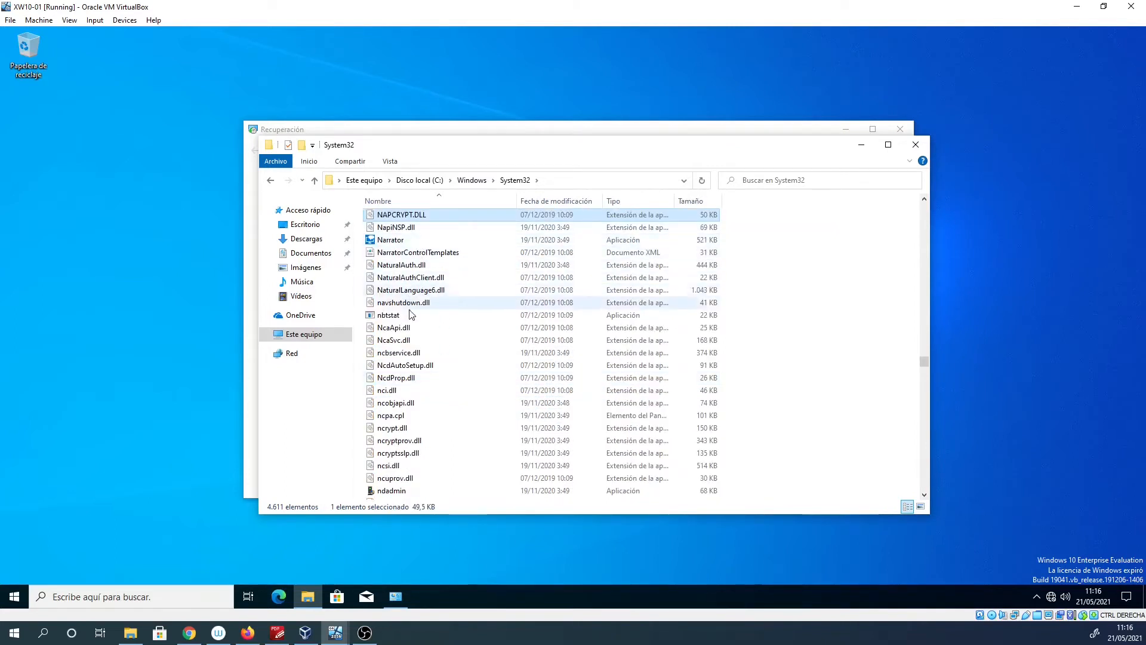
scroll(409, 419, "down", 5)
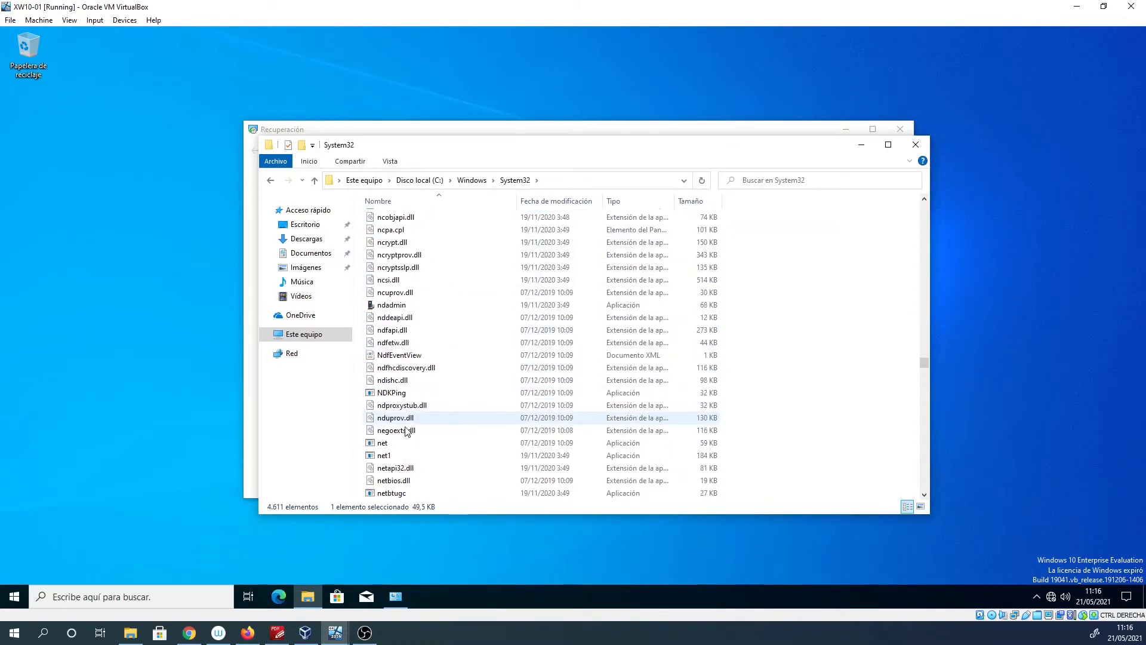
scroll(411, 448, "down", 6)
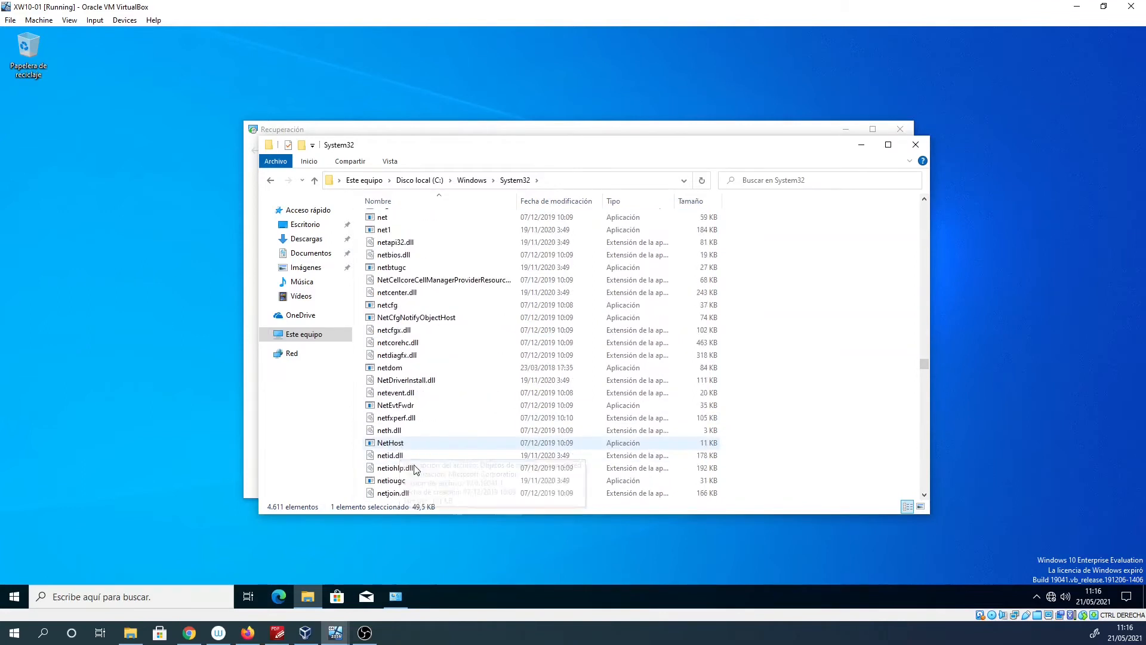
scroll(412, 462, "down", 10)
scroll(397, 447, "down", 9)
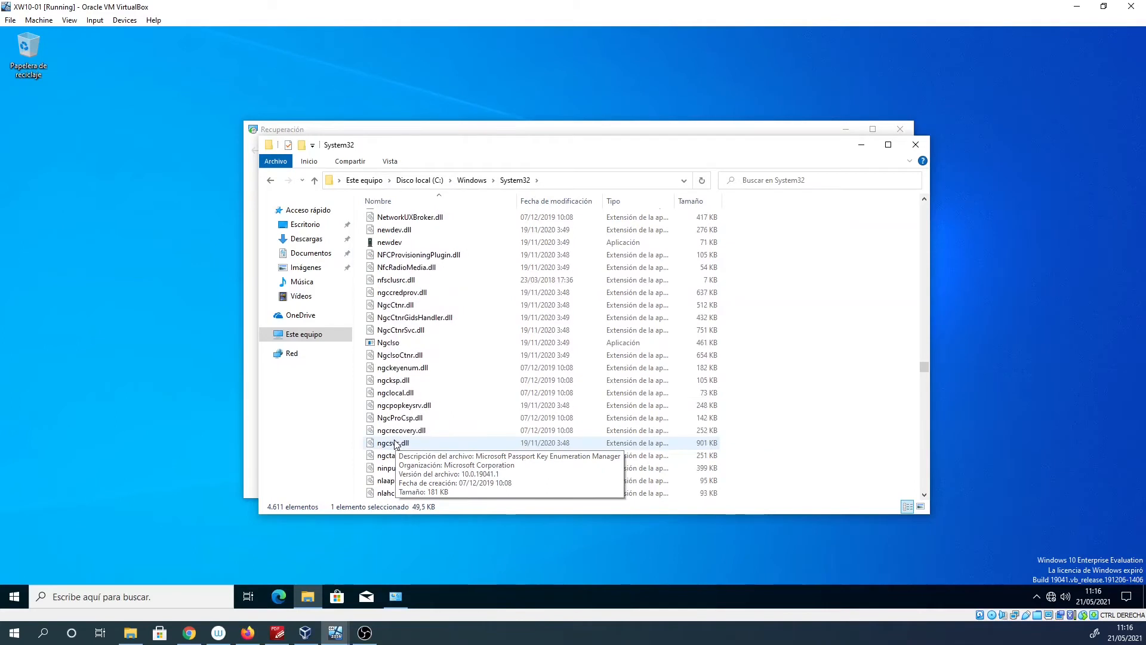
scroll(395, 444, "down", 10)
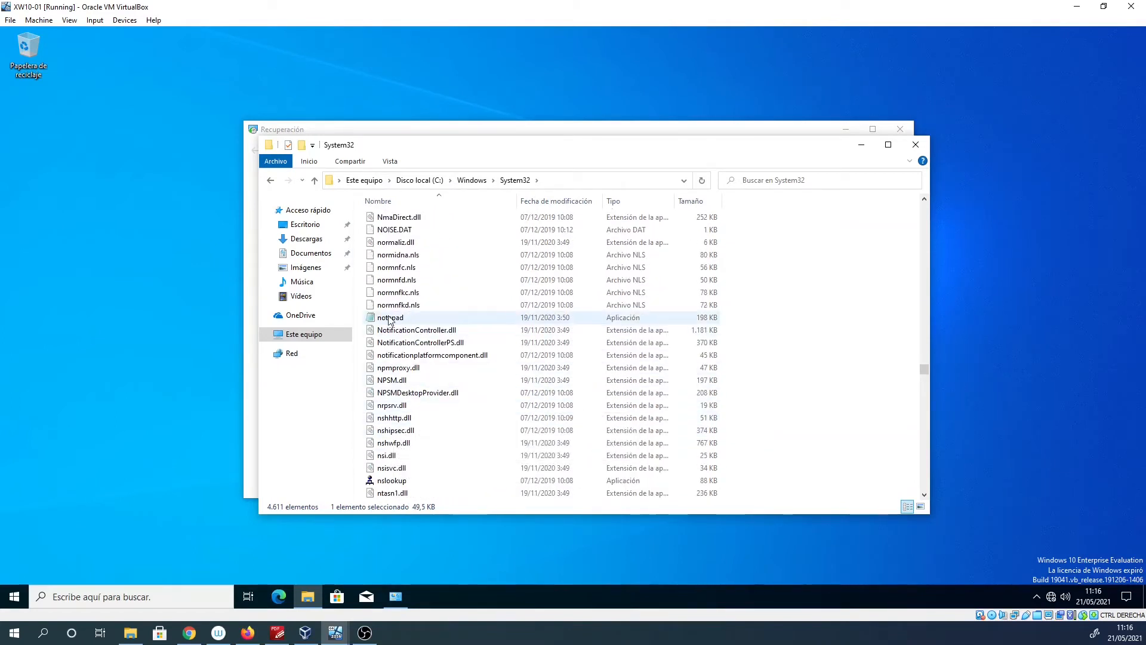
right_click(390, 318)
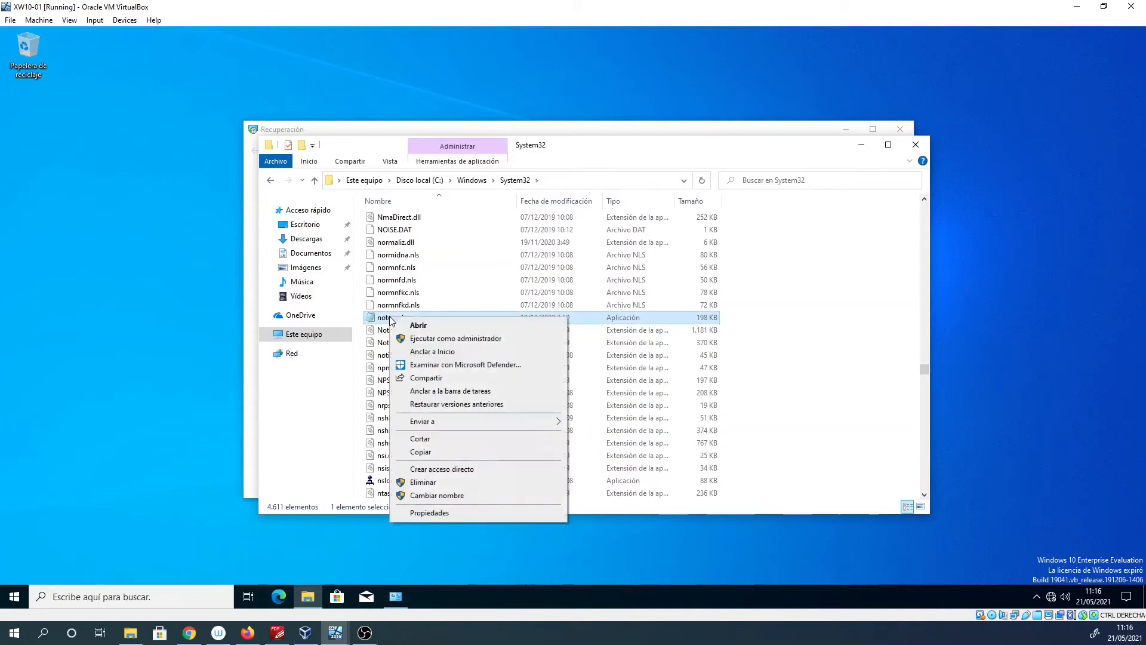
Review notepad's Properties tabs: General, Seguridad, Detalles, and Versiones anteriores.
left_click(444, 513)
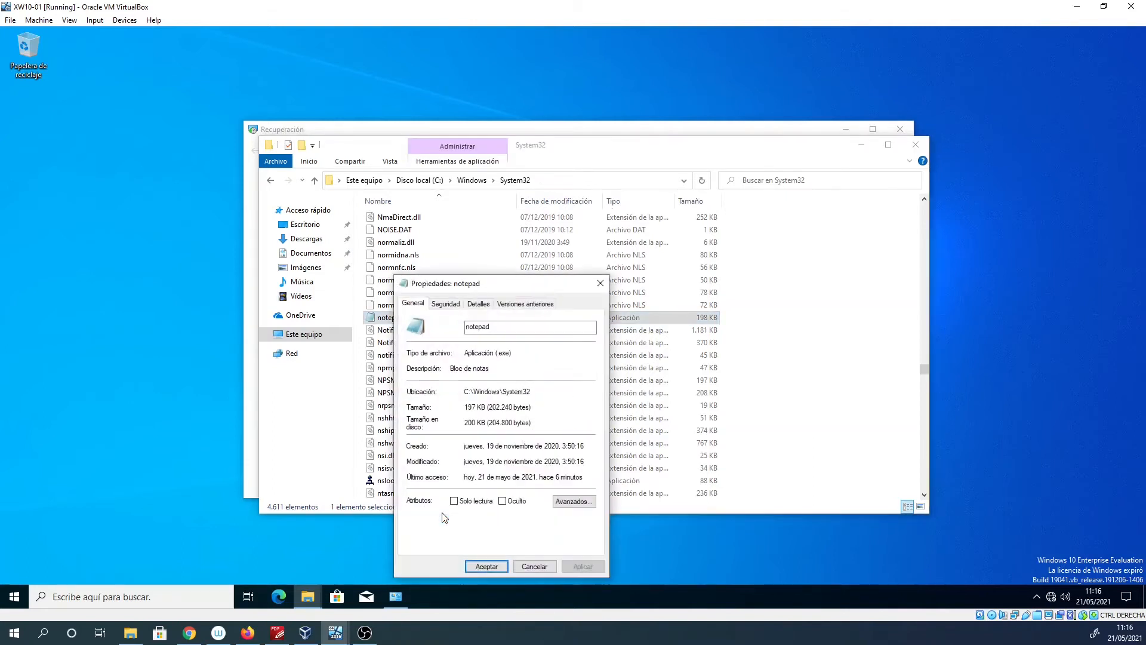
left_click(452, 306)
left_click(478, 306)
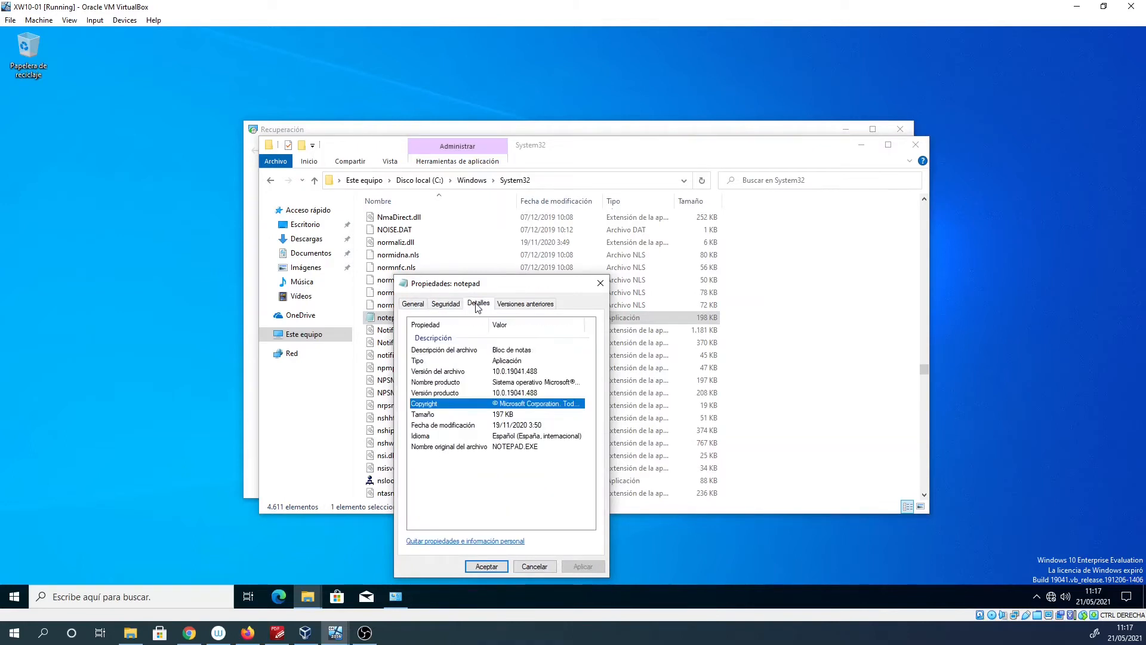
left_click(517, 305)
left_click(468, 305)
left_click(451, 306)
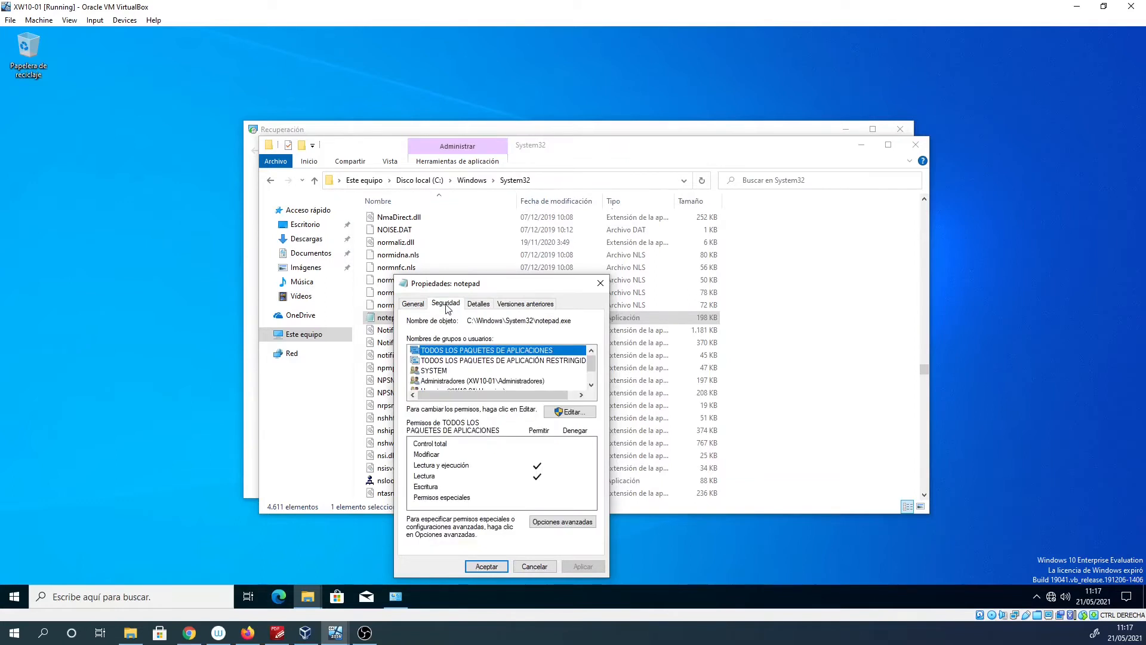
left_click(415, 304)
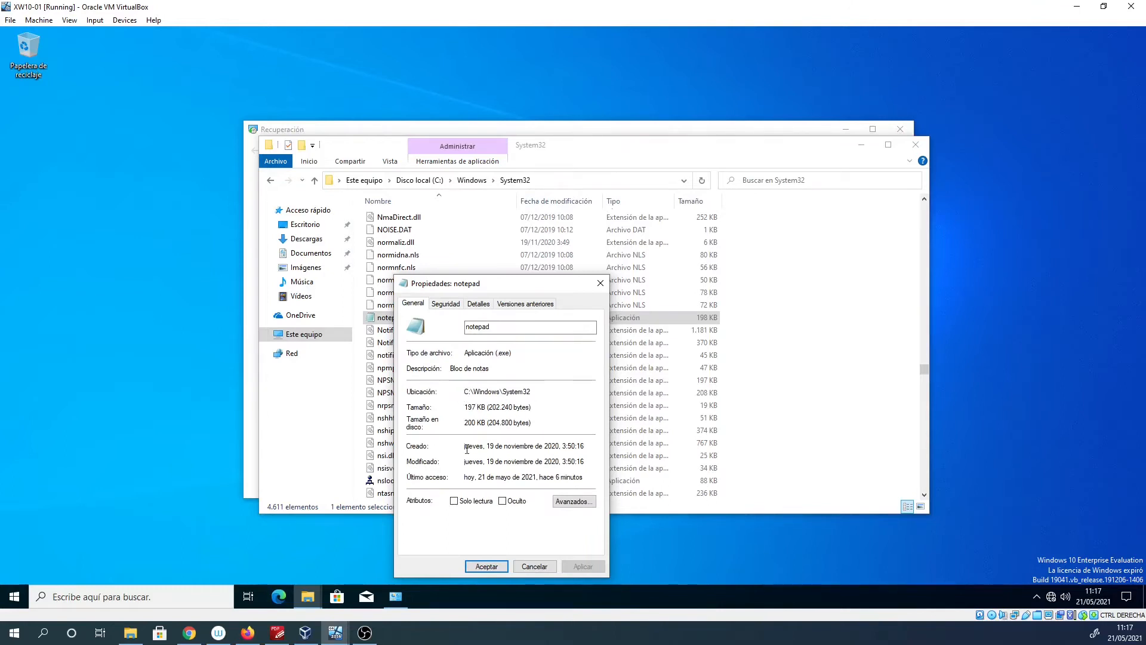
left_click(336, 633)
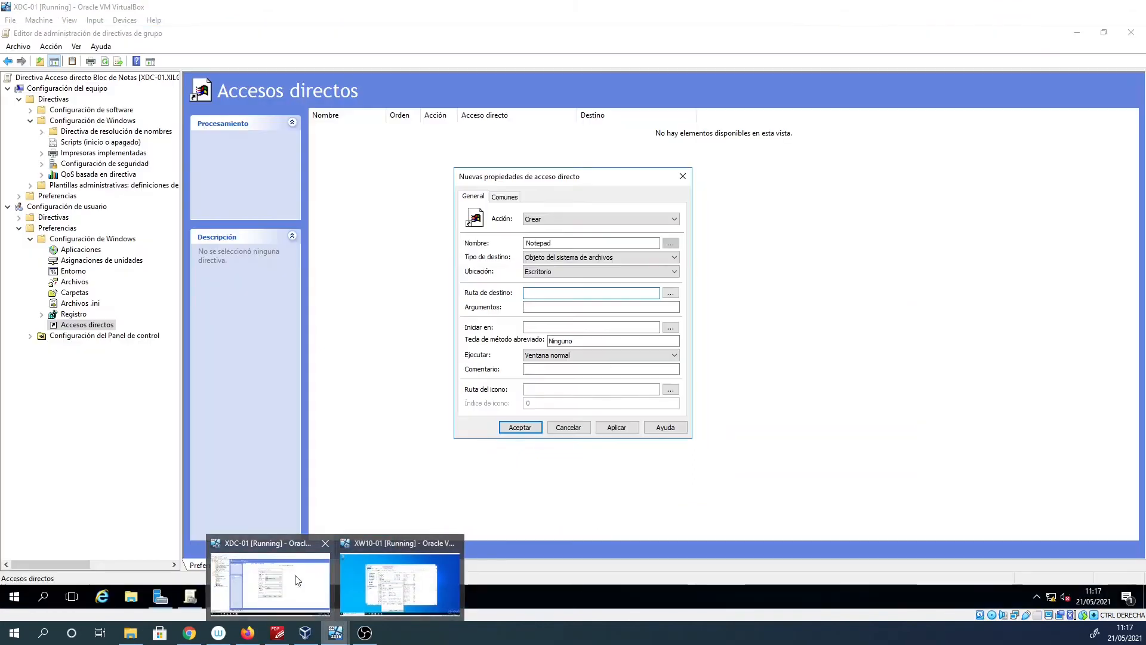
Set the target path to C:\Windows\System32\Notepad.exe and save the Notepad shortcut preference.
left_click(298, 580)
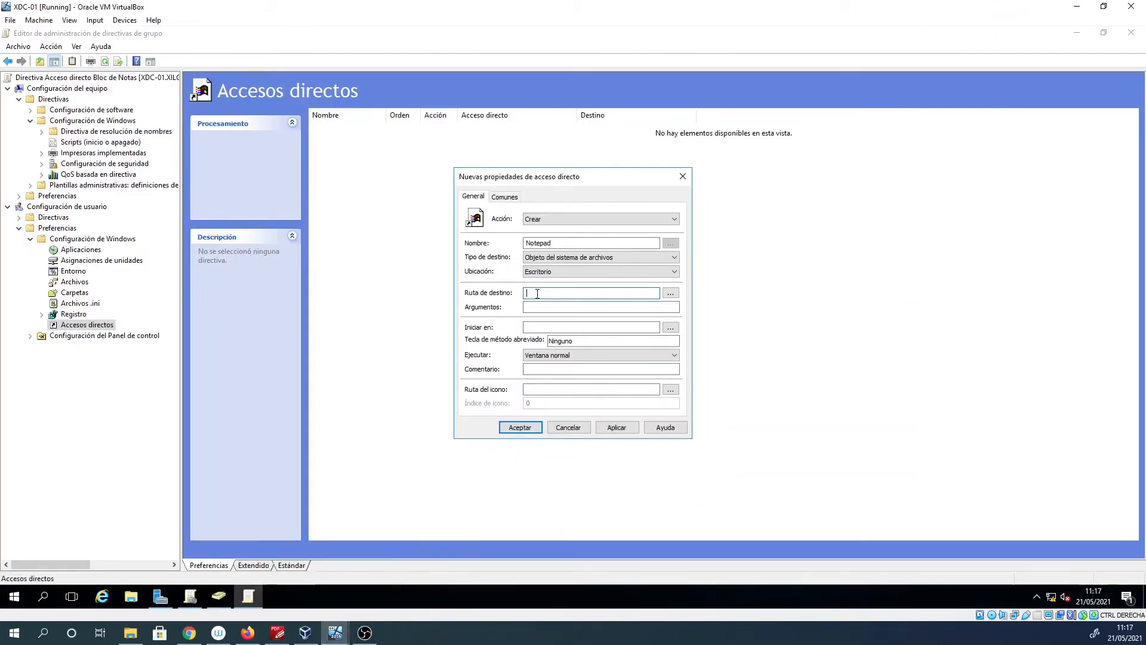
key("BackSpace")
type("pad.exe")
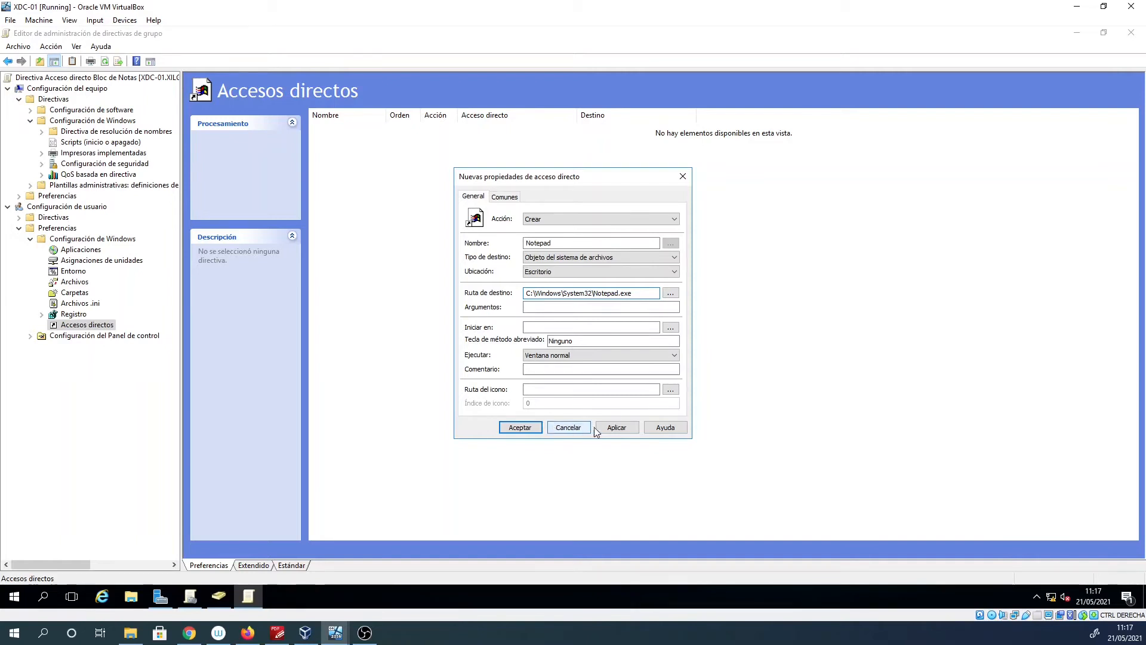
left_click(616, 428)
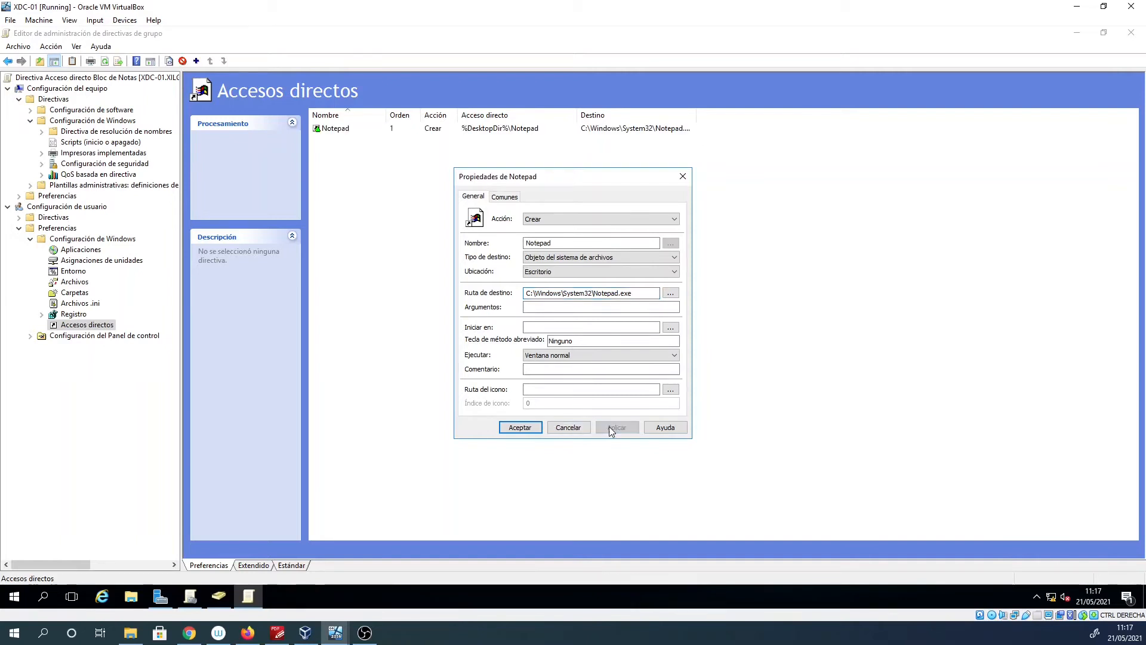
left_click(519, 427)
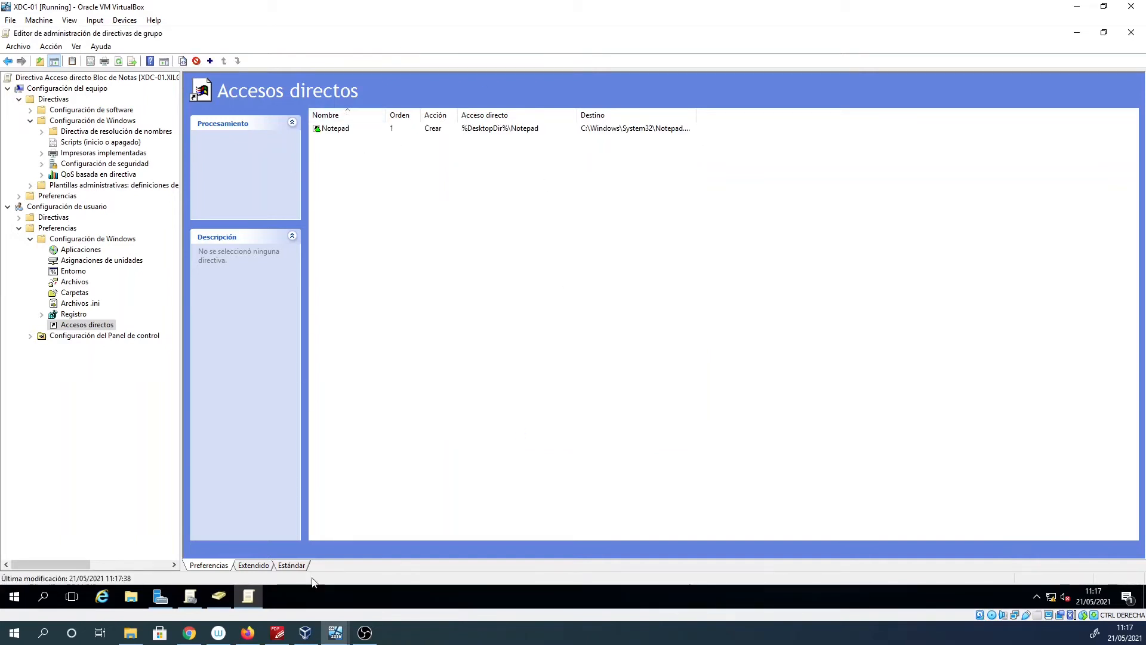
Close notepad's Properties dialog and the Explorer windows on the client.
mouse_move(335, 632)
left_click(381, 581)
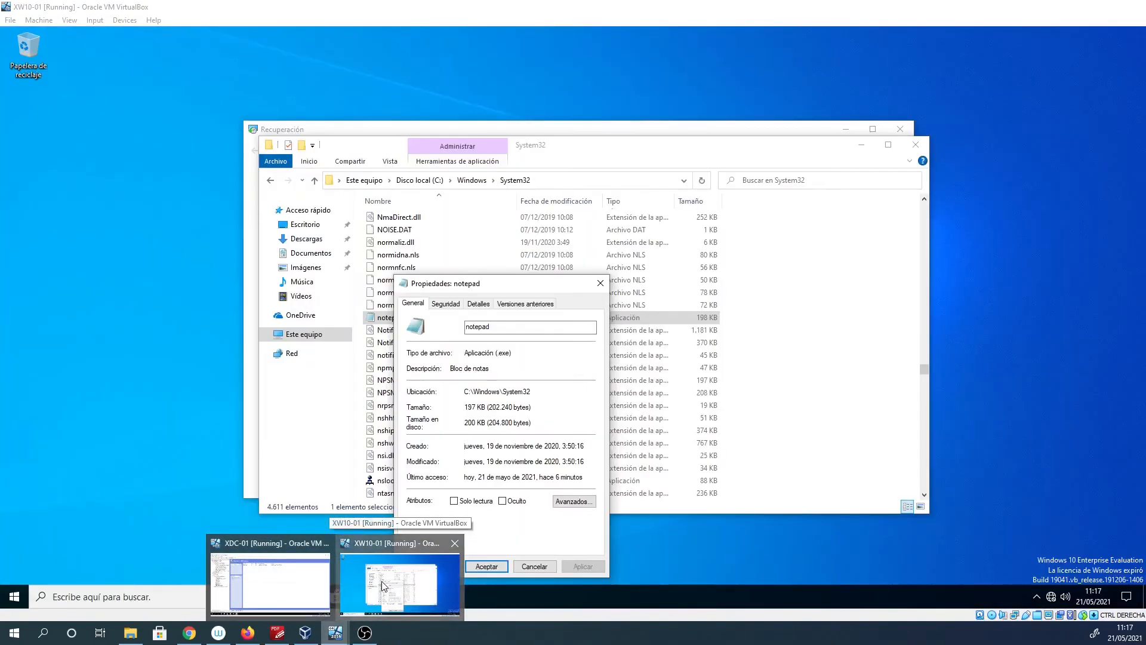
left_click(486, 566)
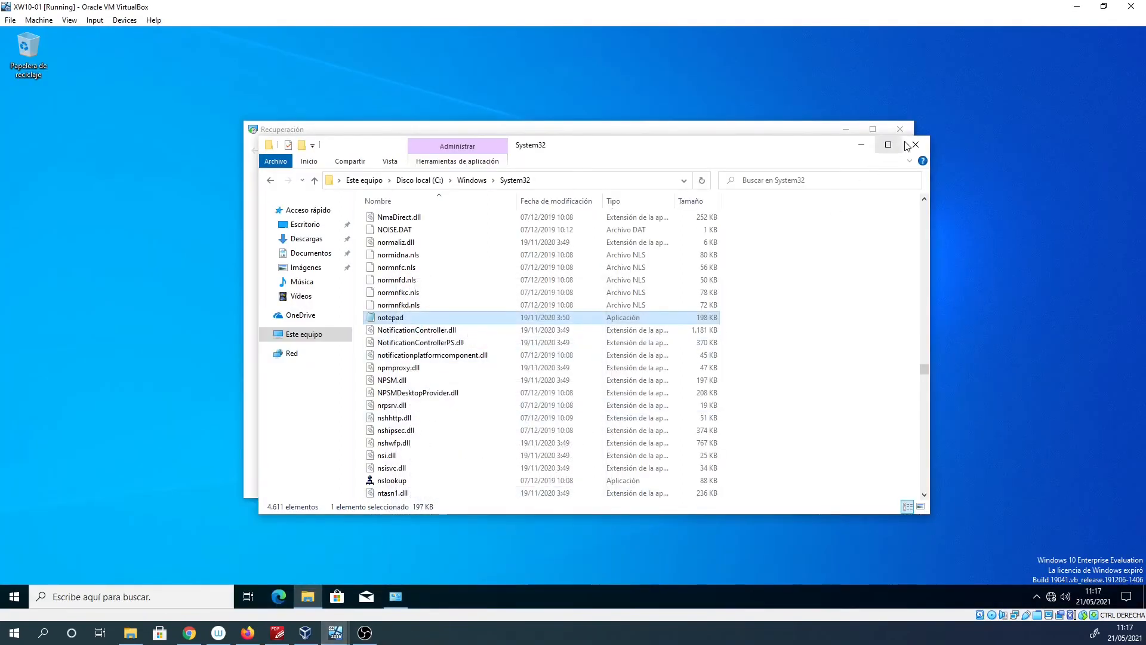
left_click(914, 144)
left_click(900, 129)
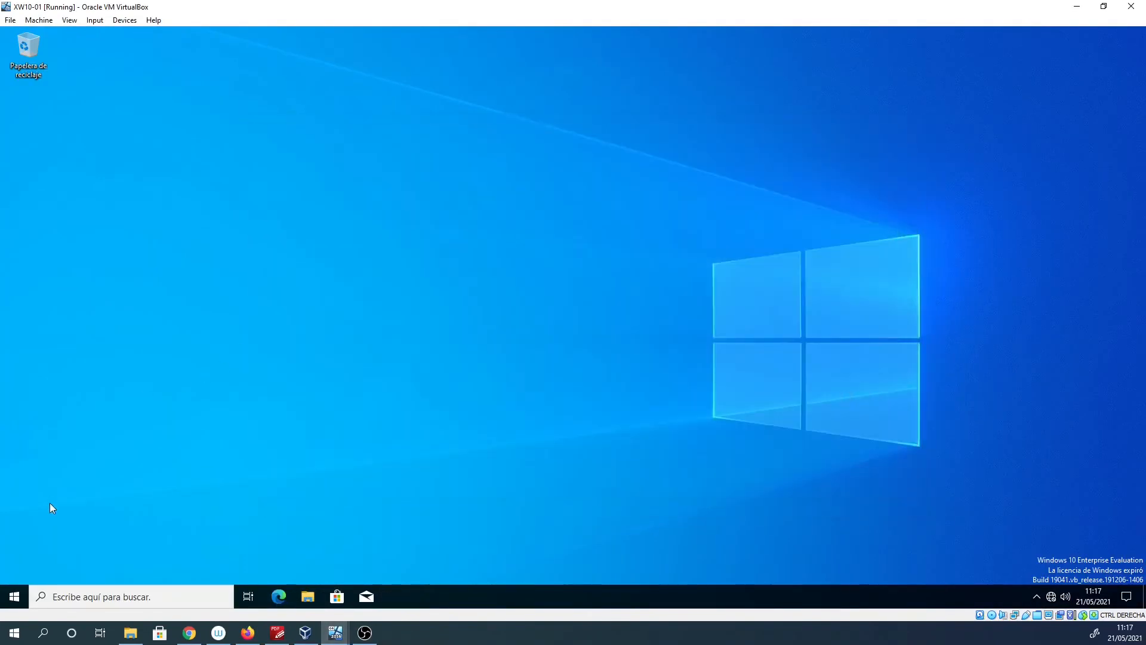
Sign out, sign back in with the account password, then sign out again.
left_click(16, 597)
left_click(15, 455)
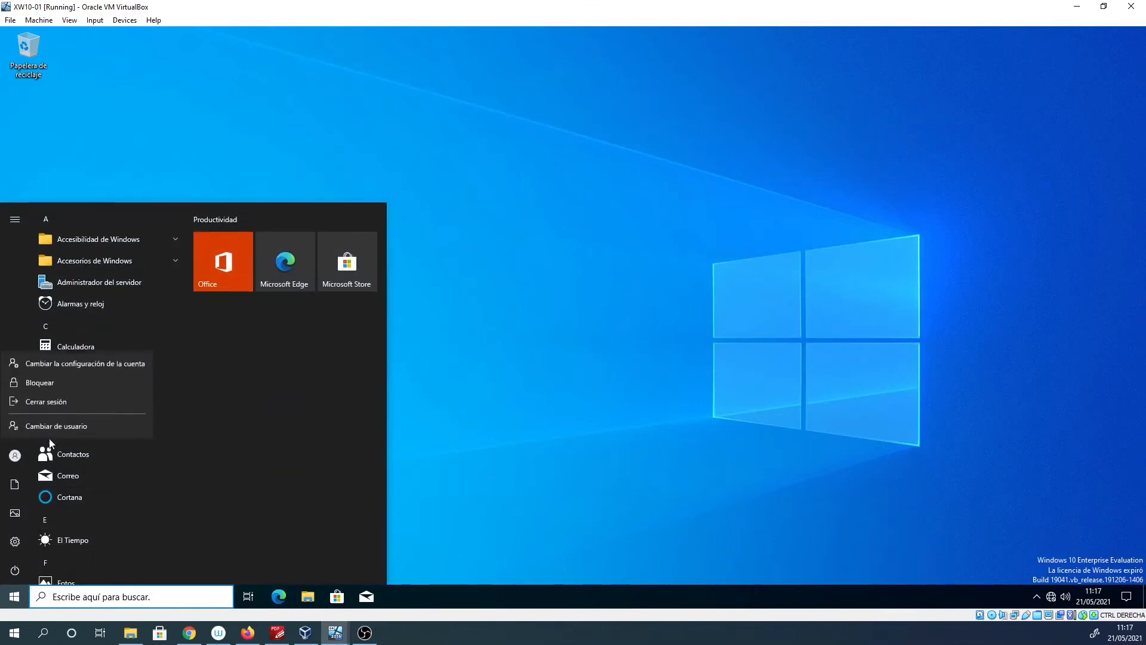
left_click(53, 403)
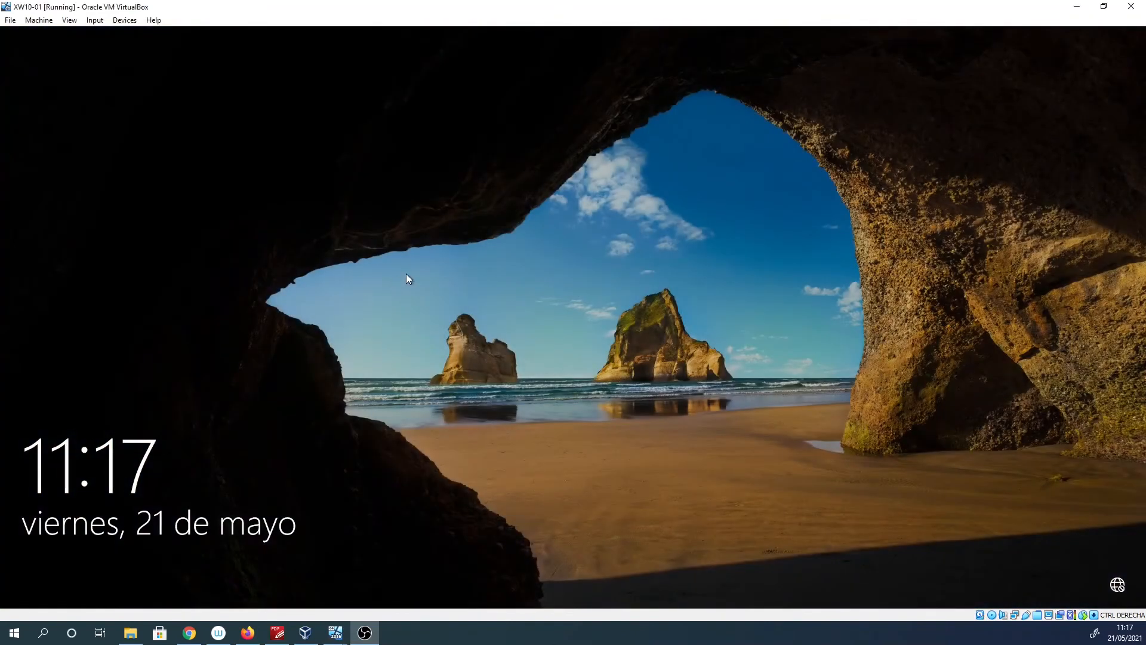
left_click(524, 326)
type("••")
key("Return")
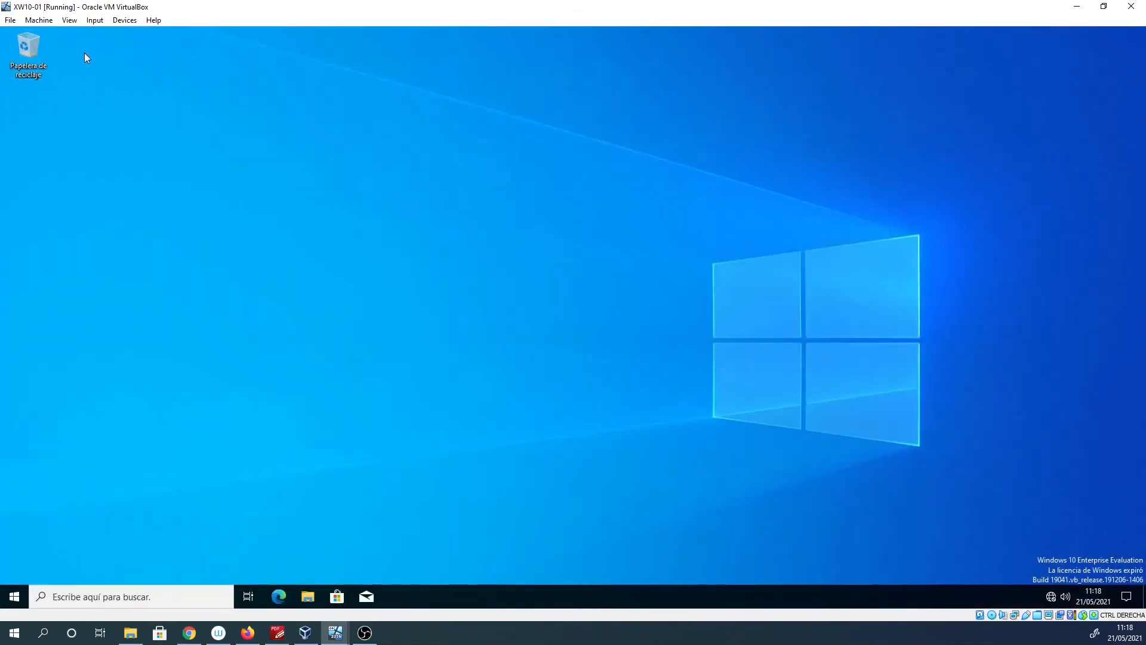
left_click(15, 596)
left_click(14, 456)
left_click(37, 404)
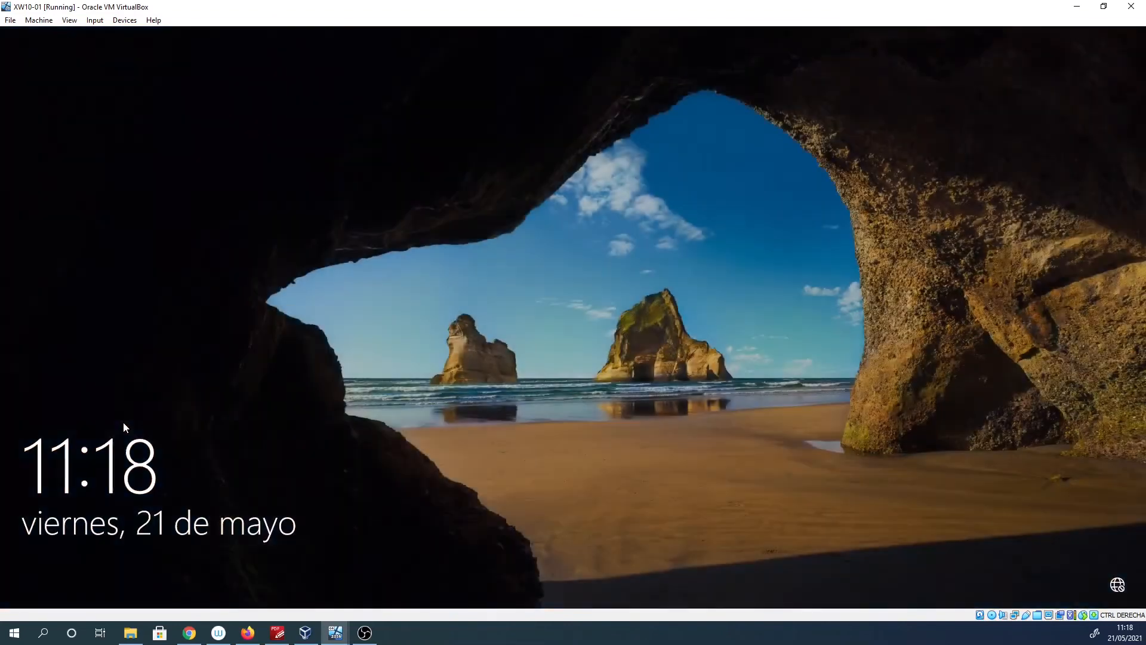
Sign in to the client as the local user with its password.
left_click(364, 375)
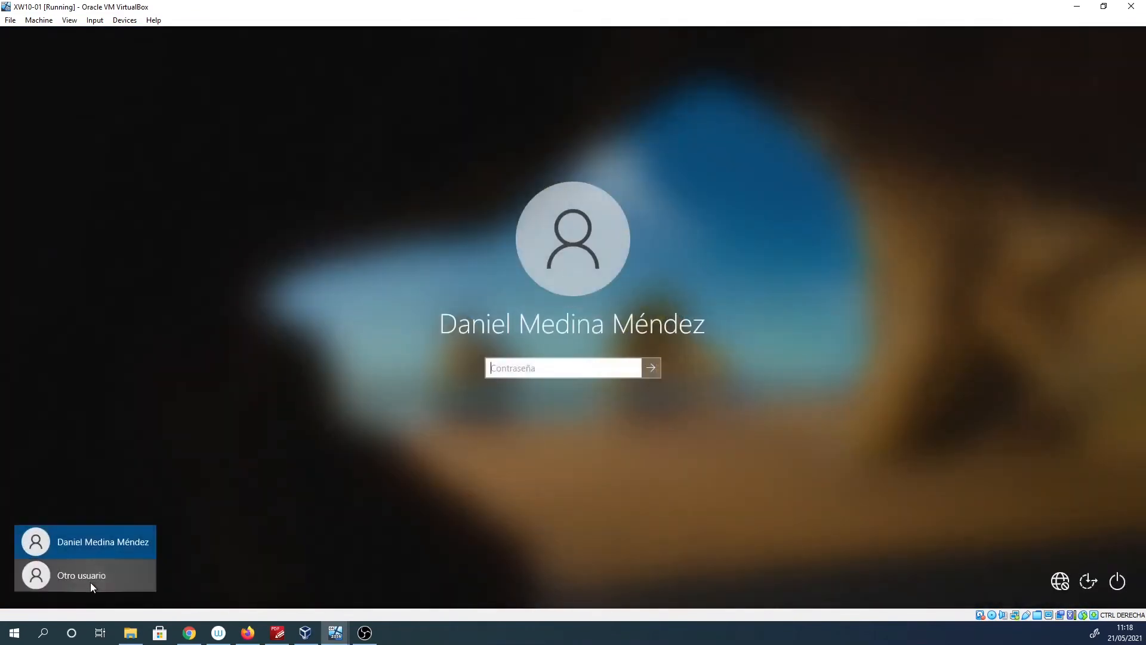
left_click(90, 582)
type(".\\")
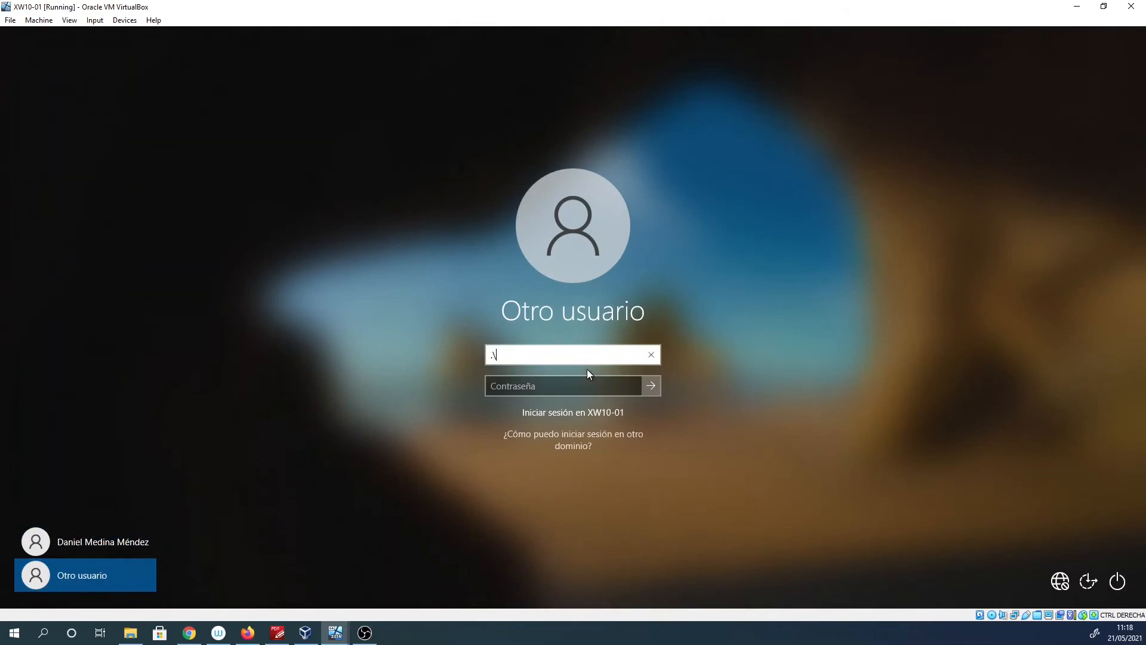
type("usuario")
key("Tab")
type("1234567")
key("Return")
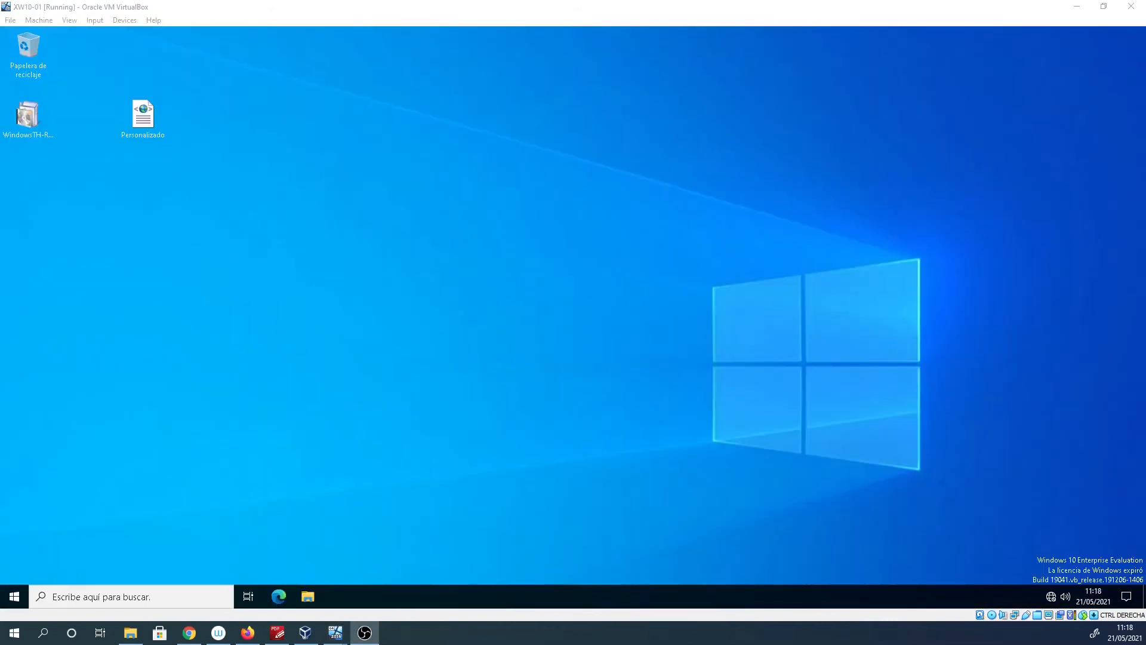
Launch Windows PowerShell as administrator.
left_click(111, 597)
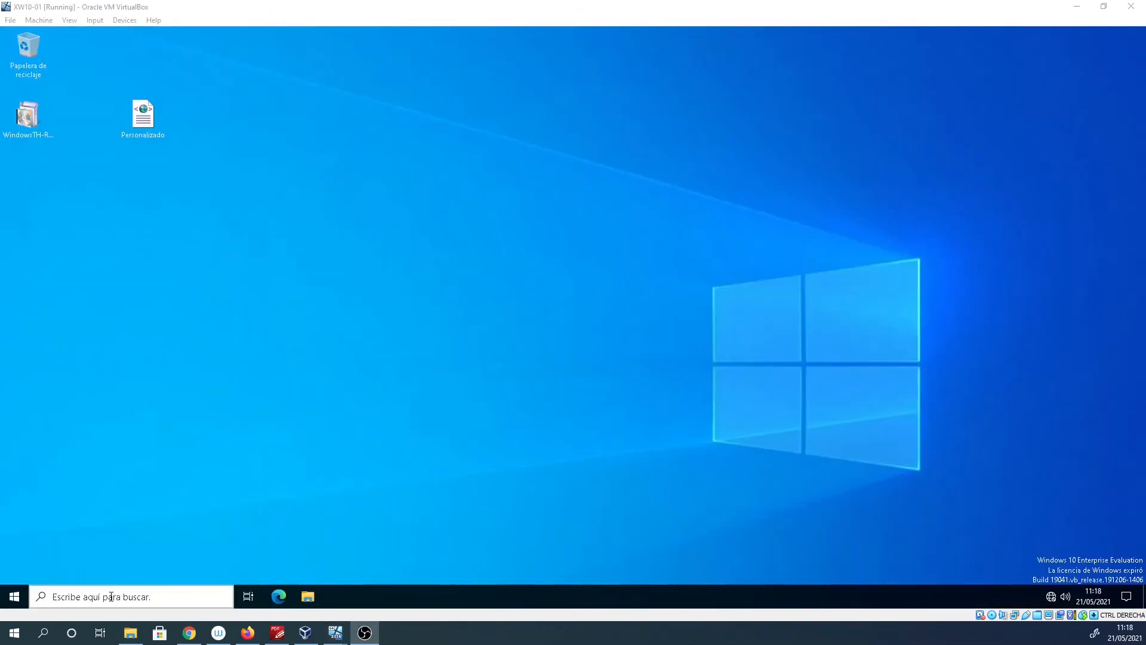
type("power")
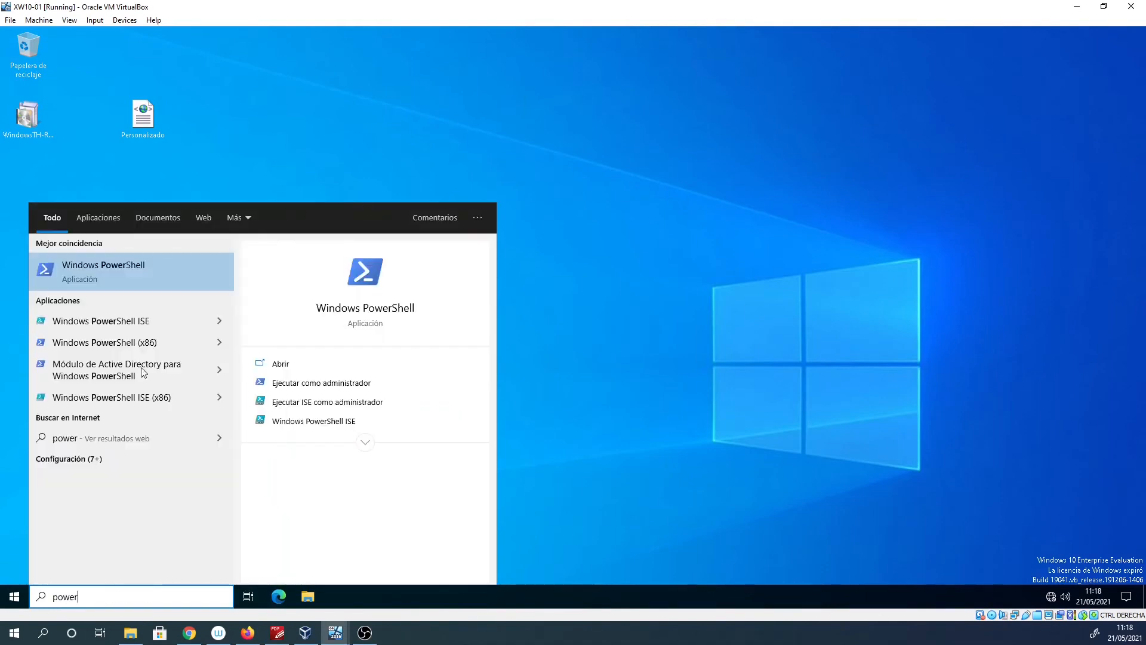
right_click(116, 267)
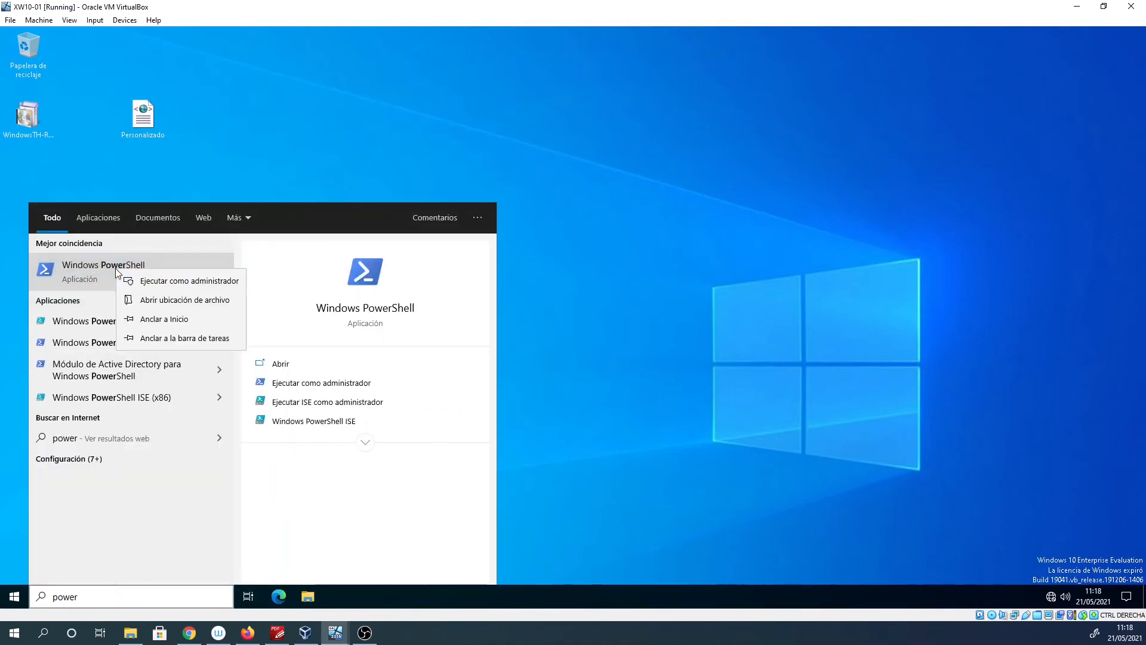
left_click(159, 279)
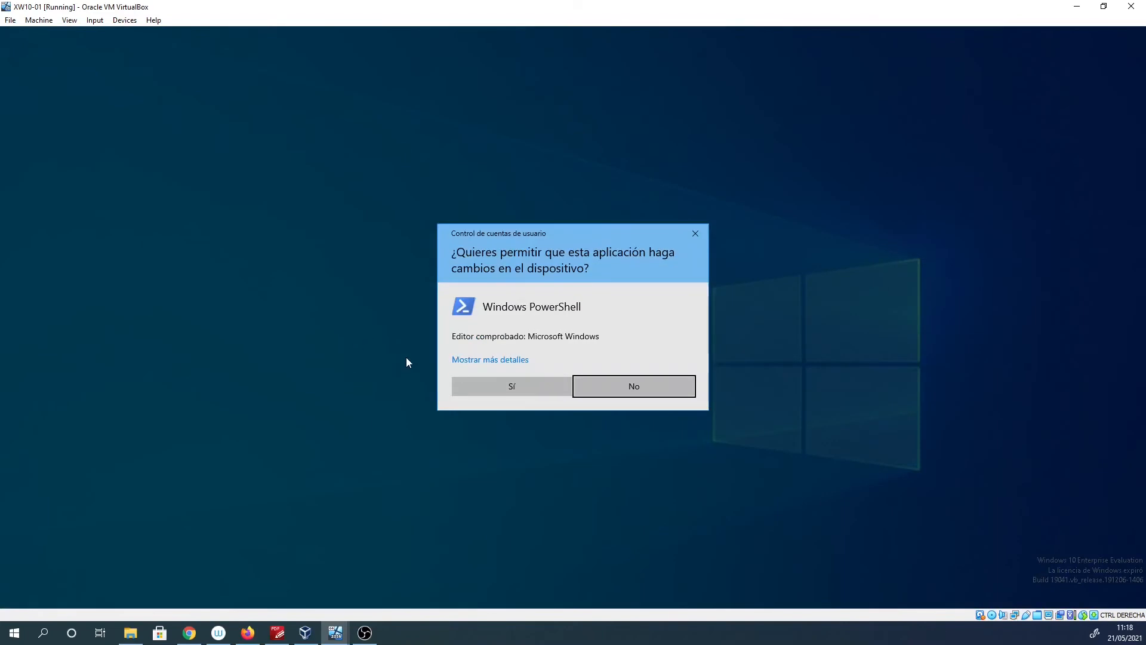
left_click(519, 385)
Run Invoke-GPUpdate in the PowerShell console.
left_click(312, 278)
type("invo")
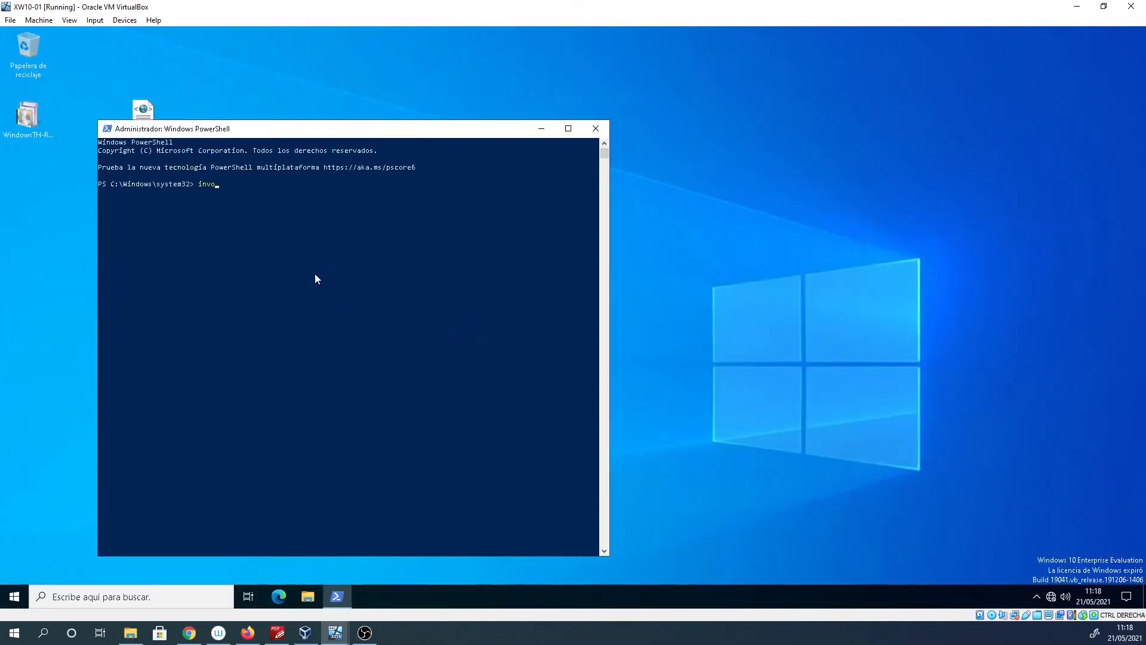
type("ke-gp")
key("Tab")
key("Return")
left_click(15, 598)
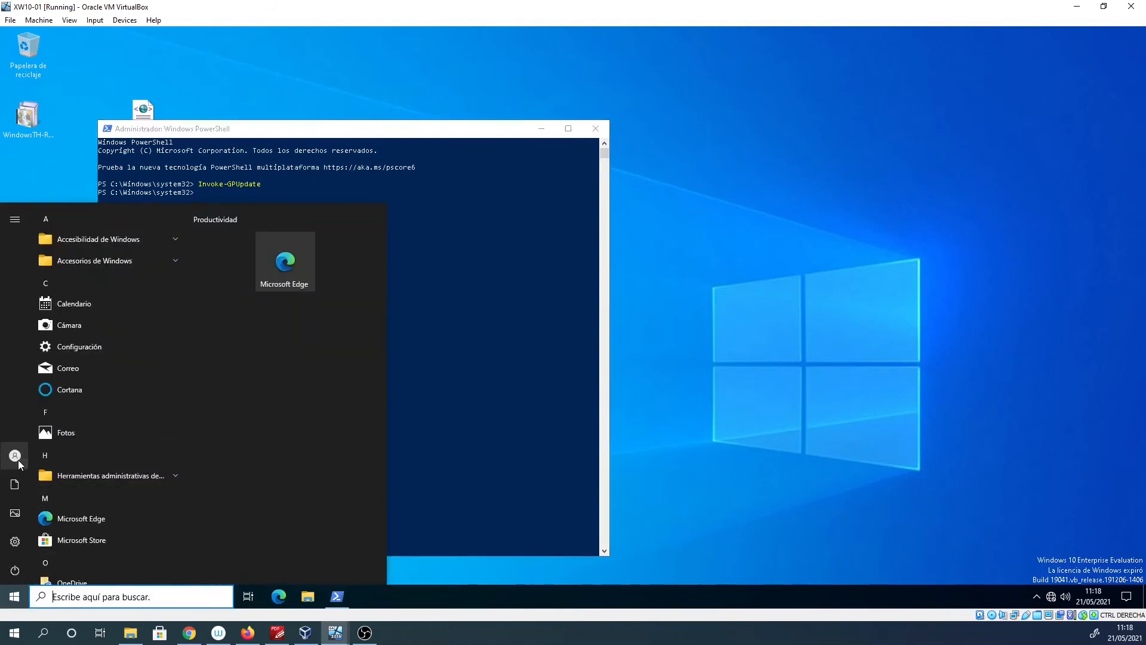
Sign out and log in via Otro usuario with another domain user's name and password.
left_click(16, 455)
left_click(51, 402)
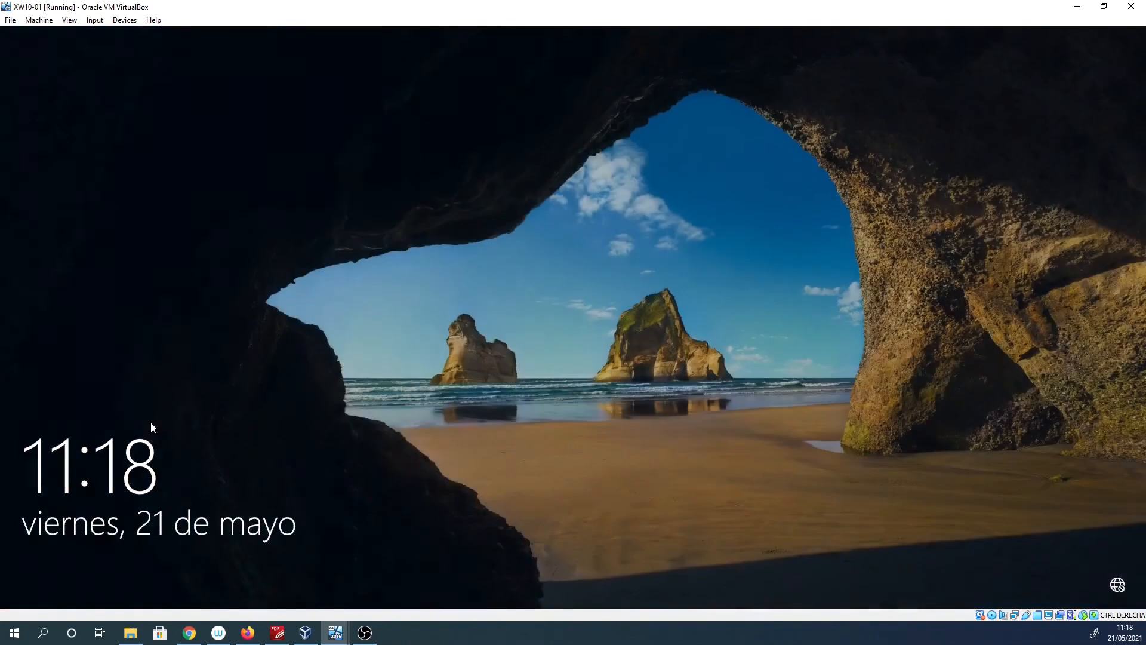
left_click(129, 460)
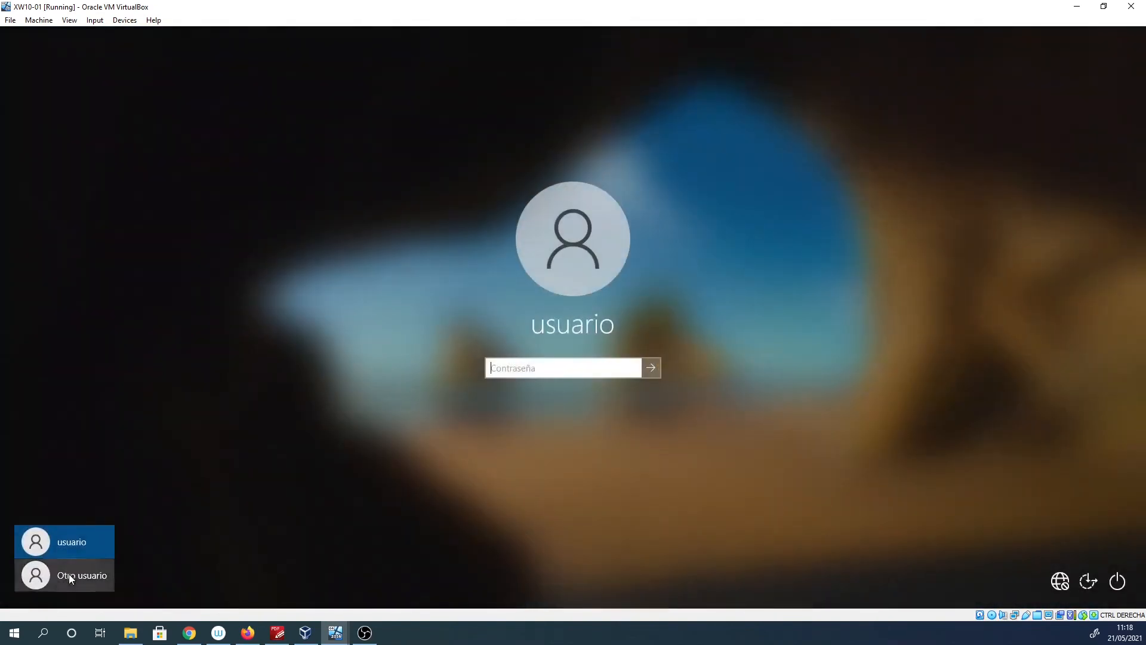
left_click(70, 574)
type("dani")
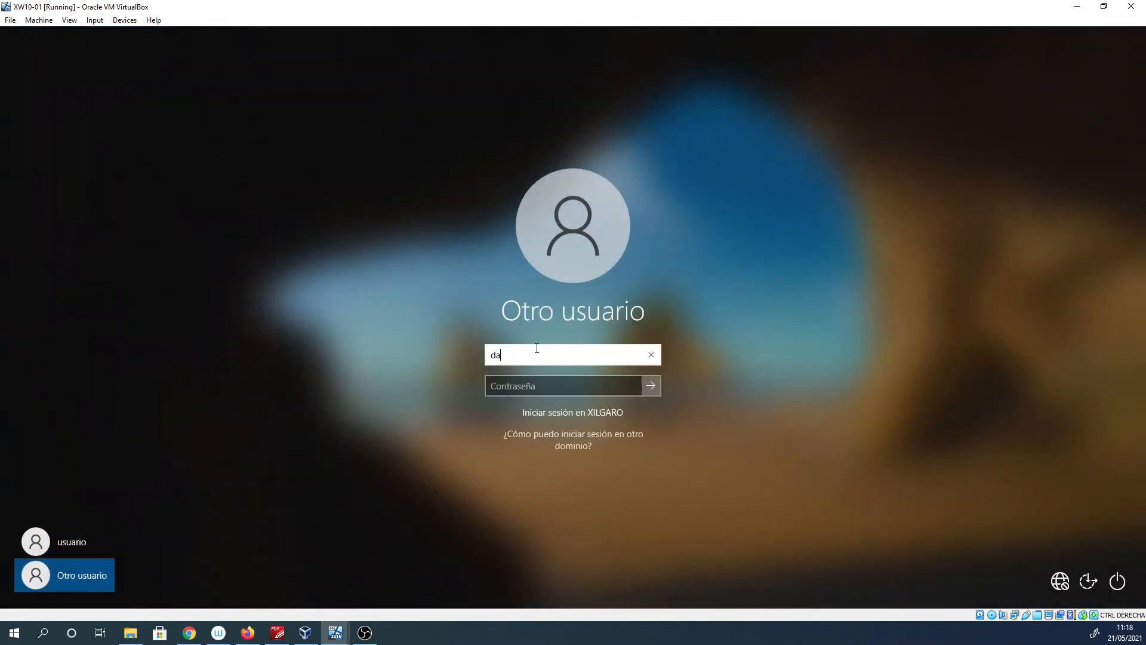
key("Tab")
type("••••••")
key("Return")
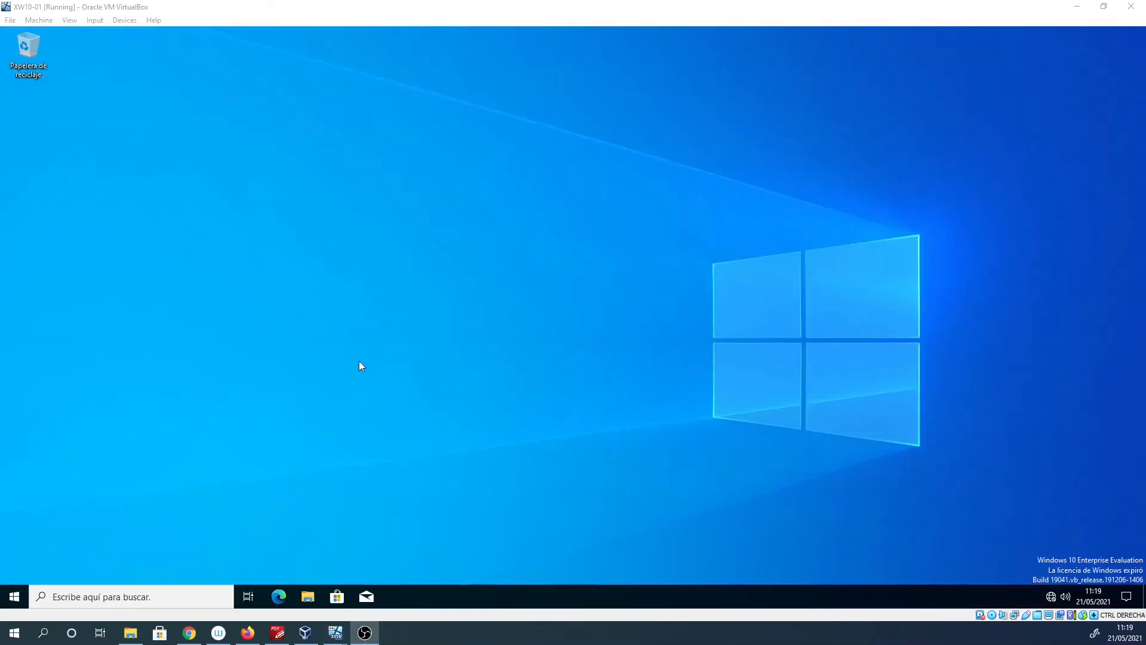
left_click(125, 119)
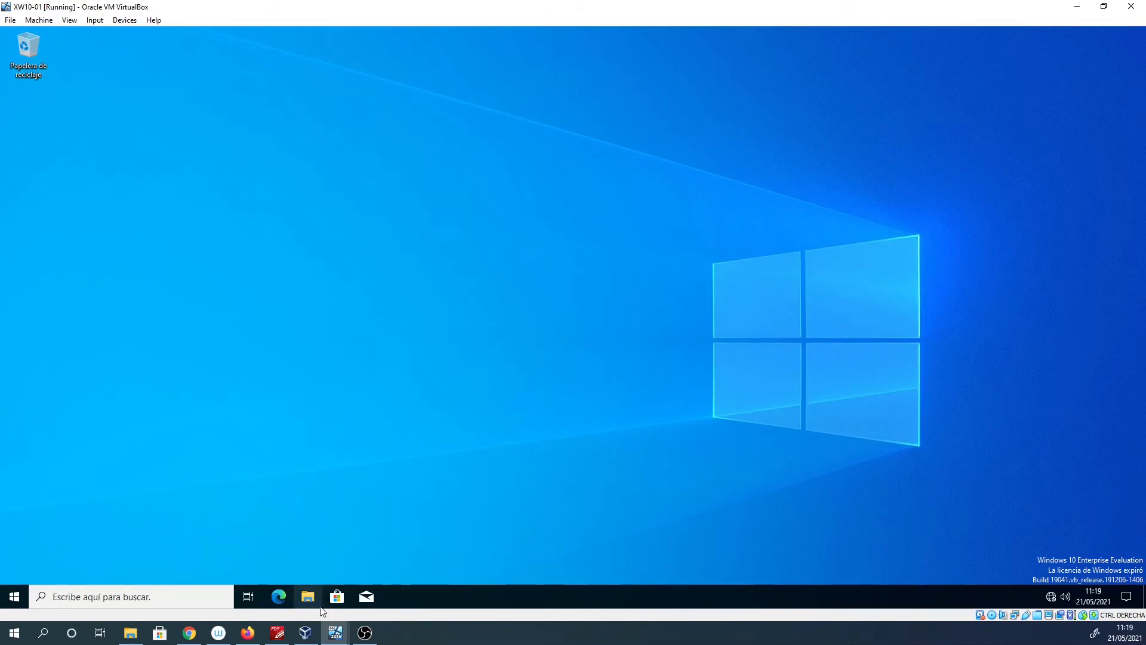
On the domain controller, minimize the editor and show the GPO's scope linked to Alumnos.
mouse_move(336, 632)
left_click(397, 582)
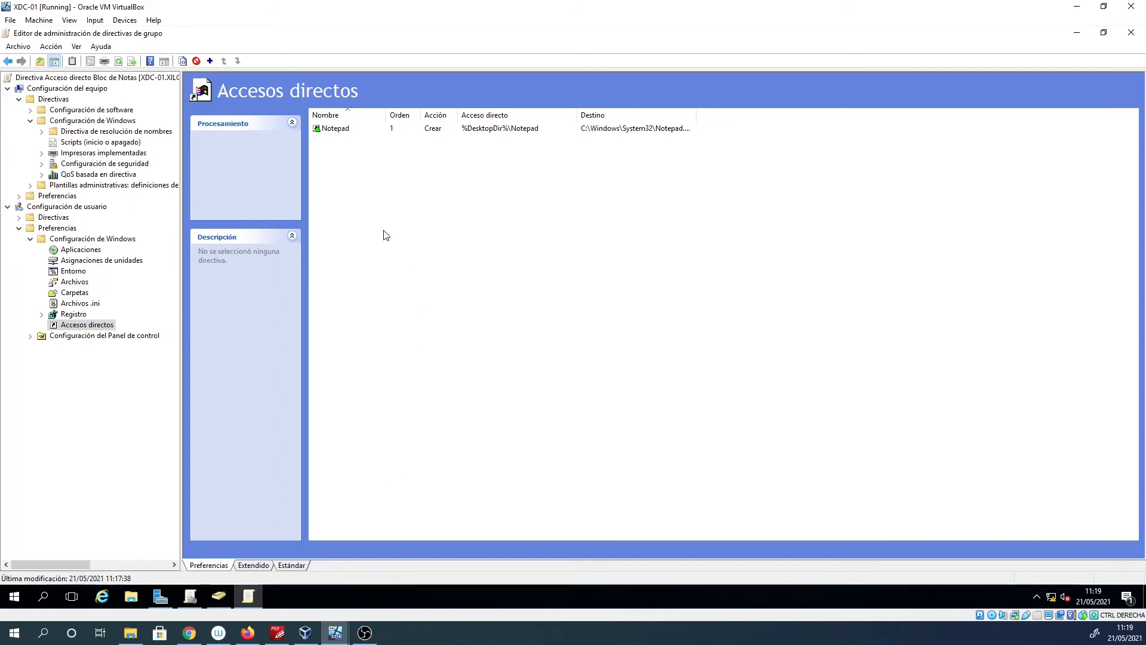
left_click(1077, 34)
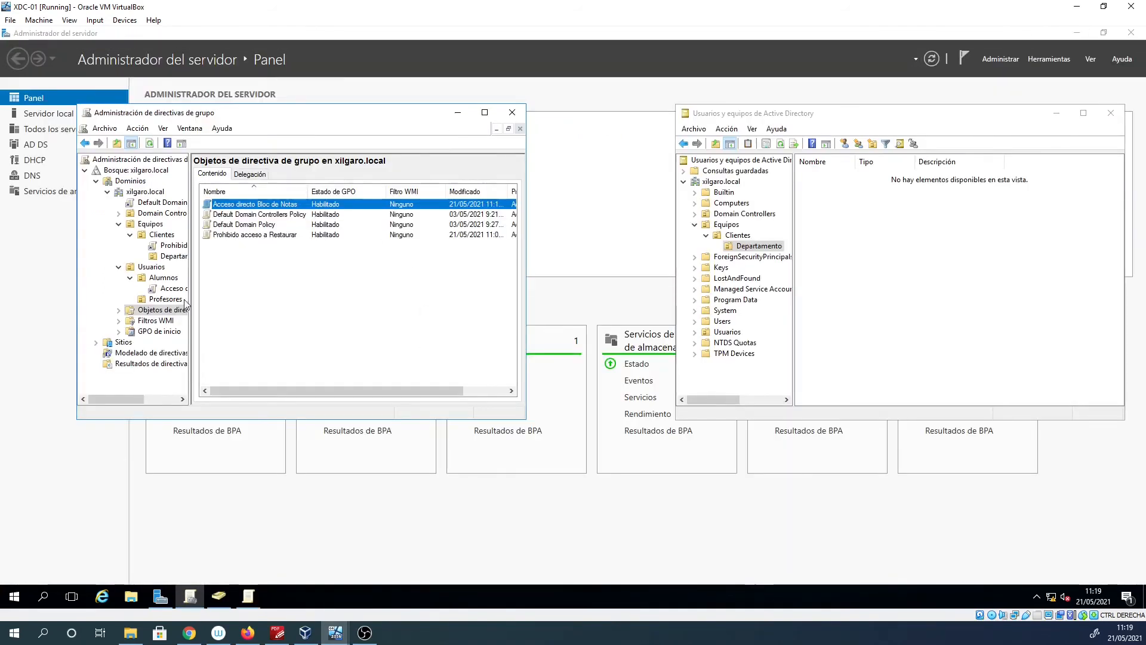
left_click(170, 289)
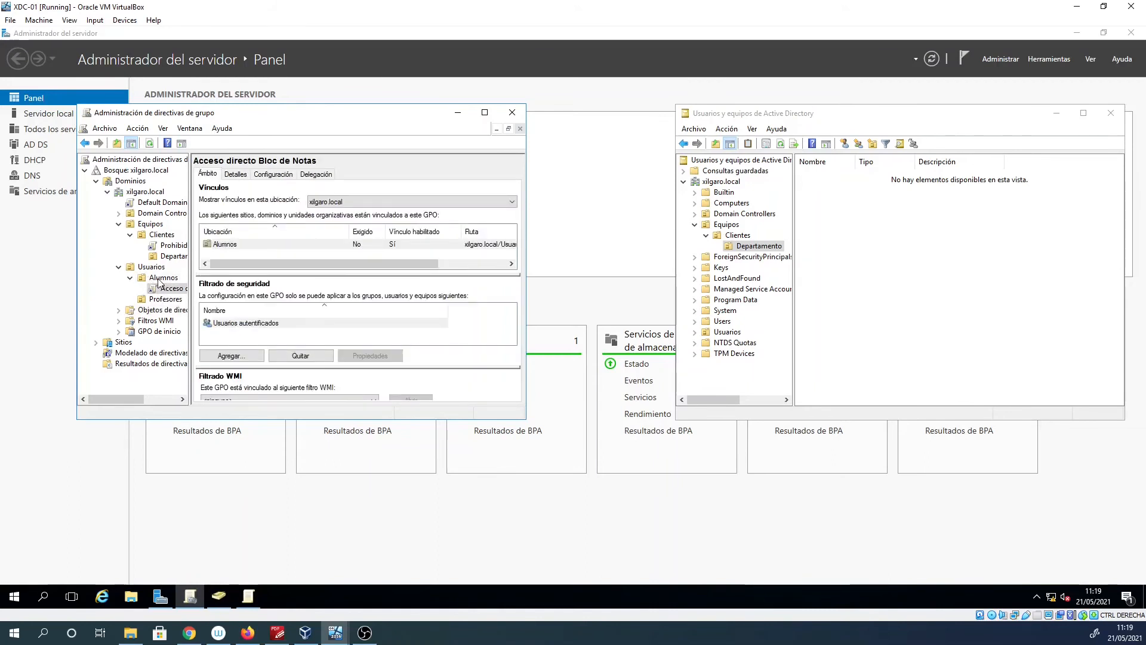
In Active Directory Users and Computers, list the Usuarios > Alumnos members.
left_click(695, 332)
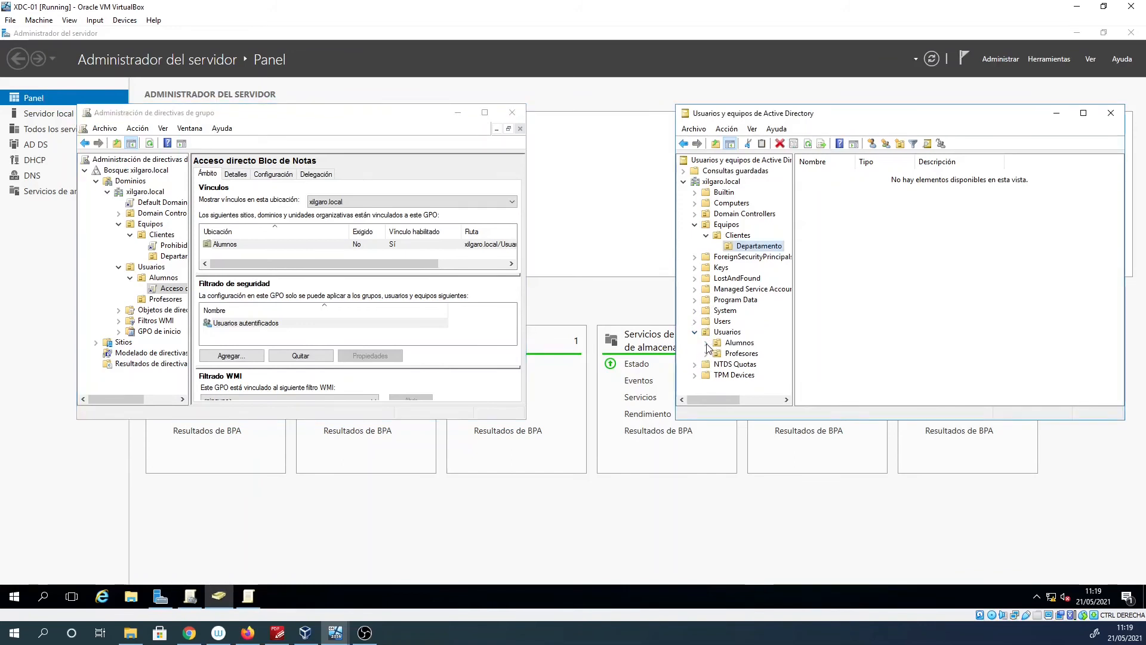
left_click(738, 343)
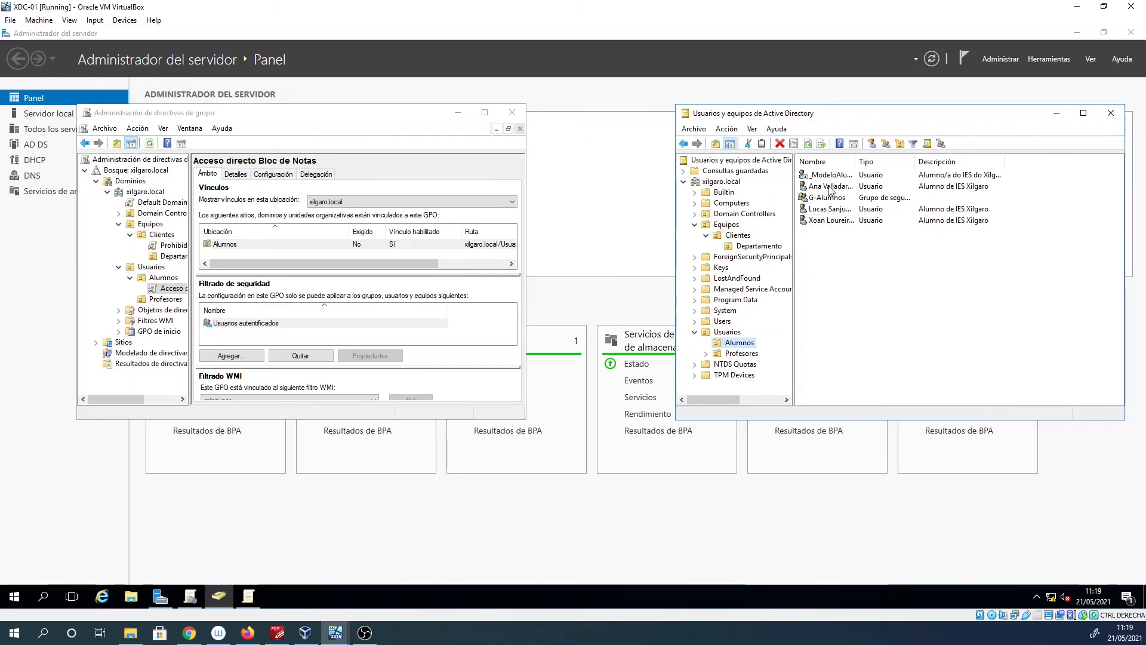
left_click(335, 632)
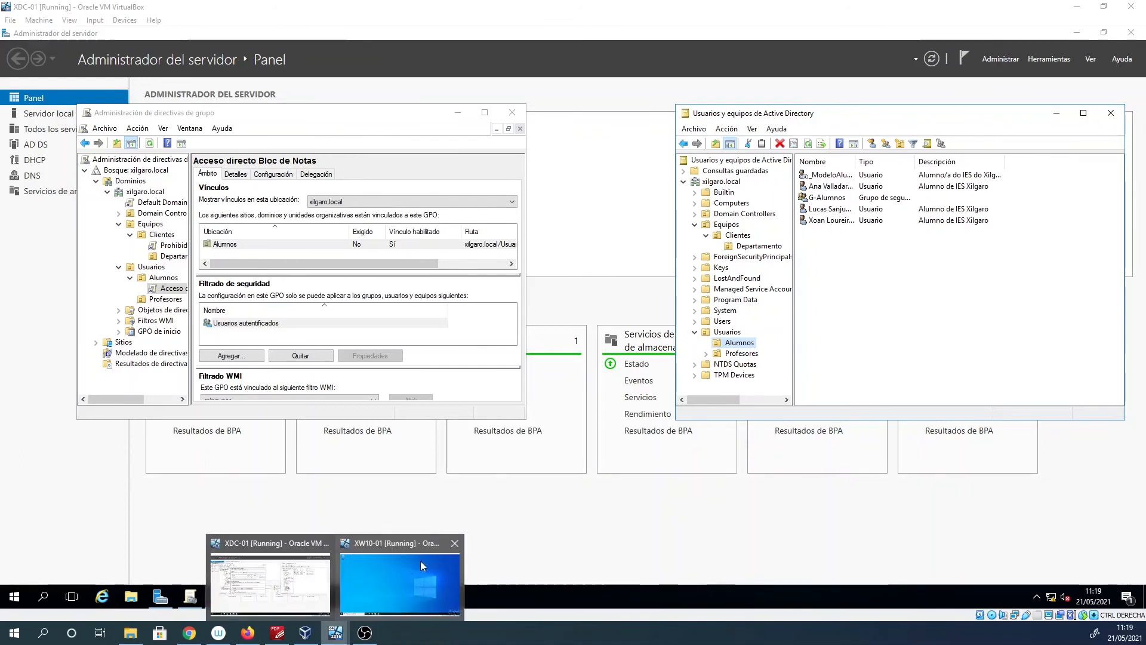
left_click(421, 564)
Sign out of the current Windows 10 user and choose Otro usuario on the sign-in screen.
left_click(16, 597)
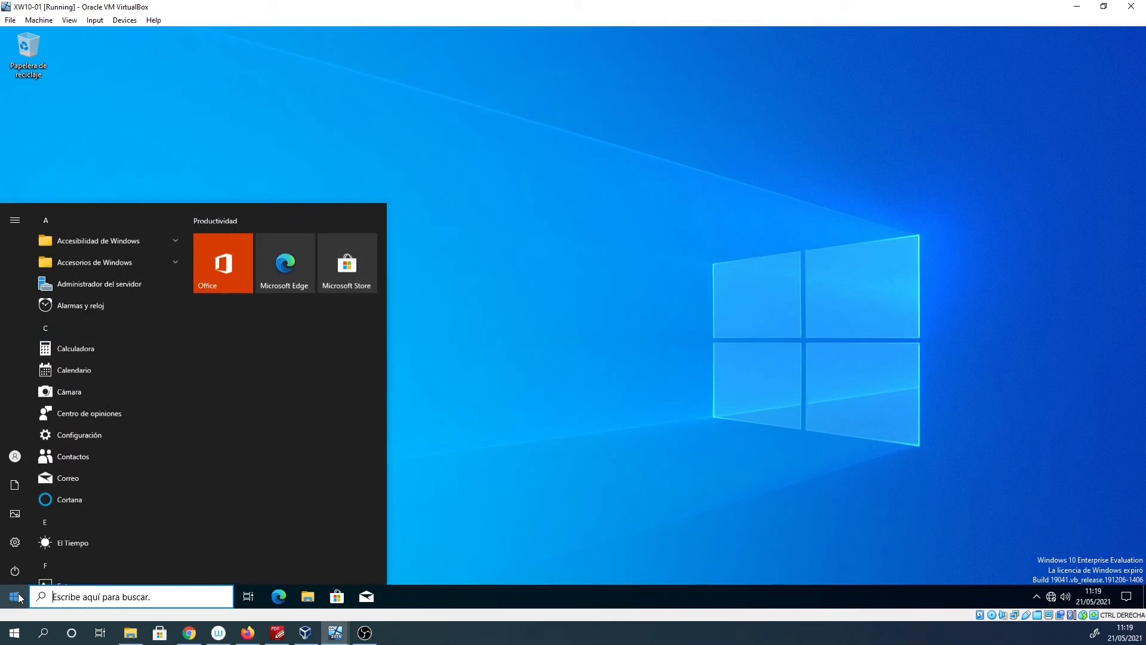
left_click(16, 456)
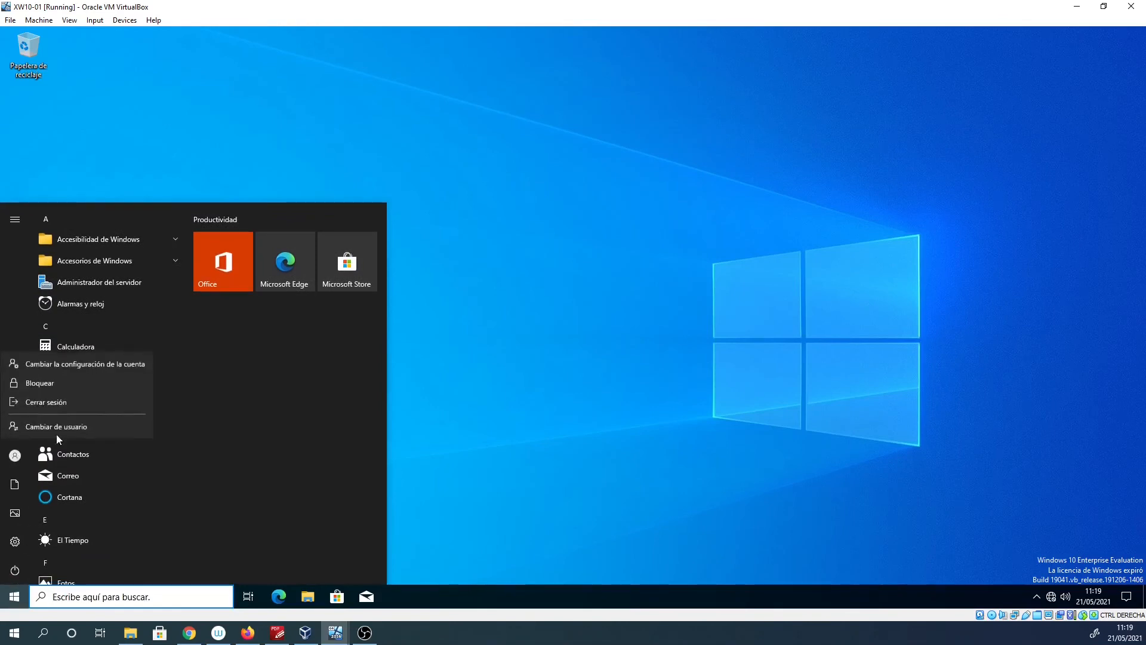
left_click(56, 400)
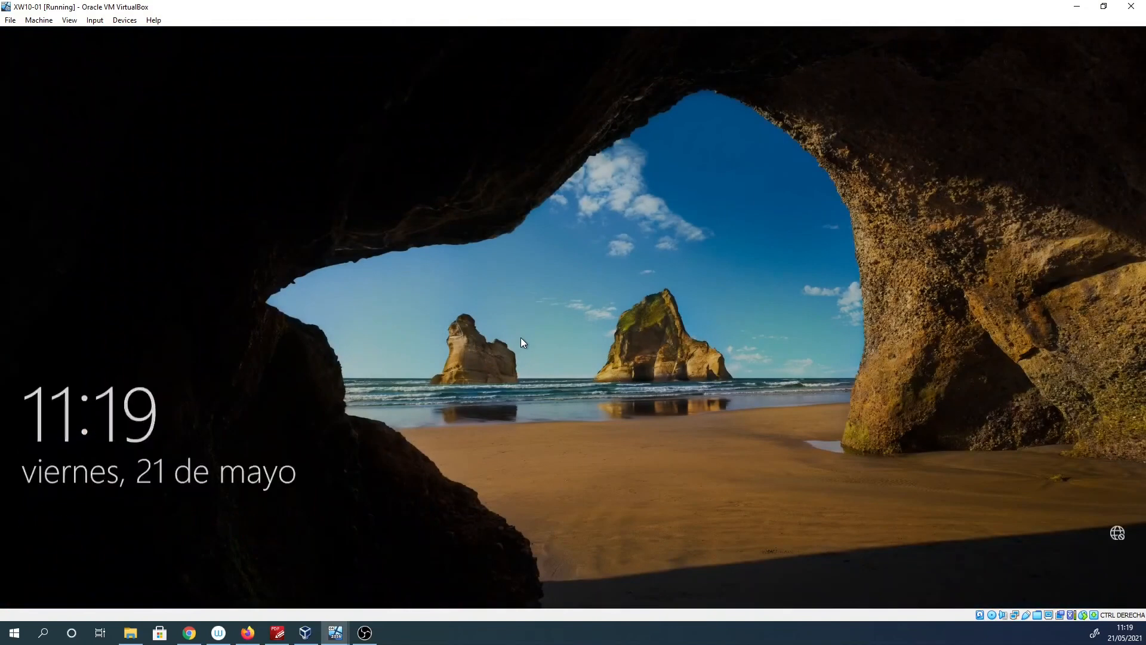
left_click(520, 338)
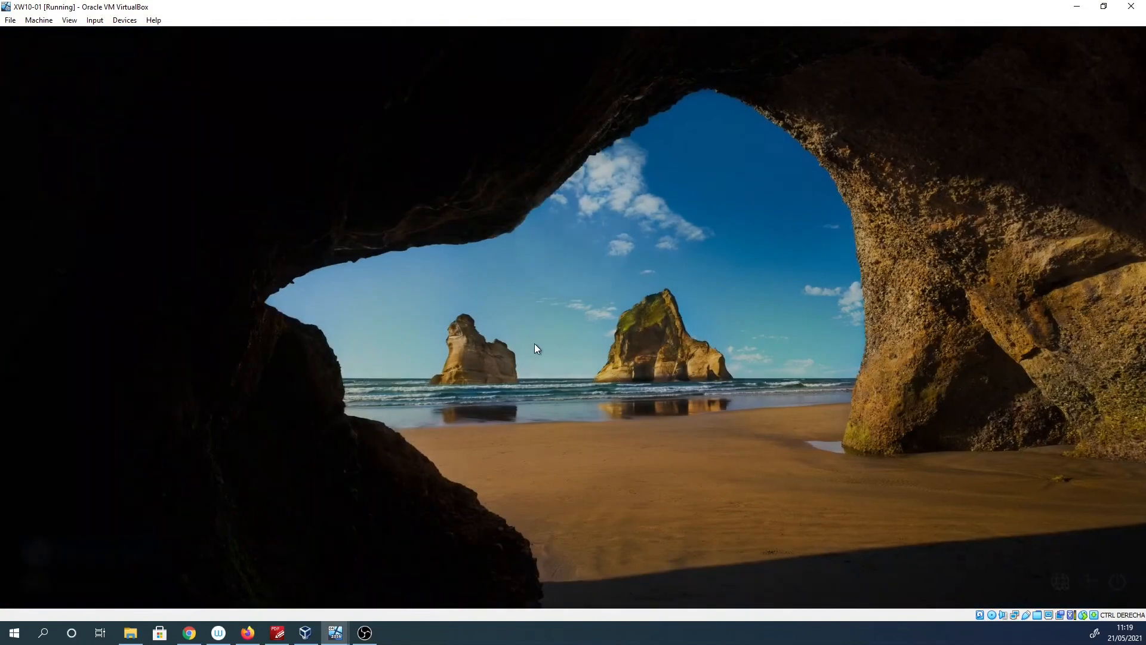
left_click(94, 581)
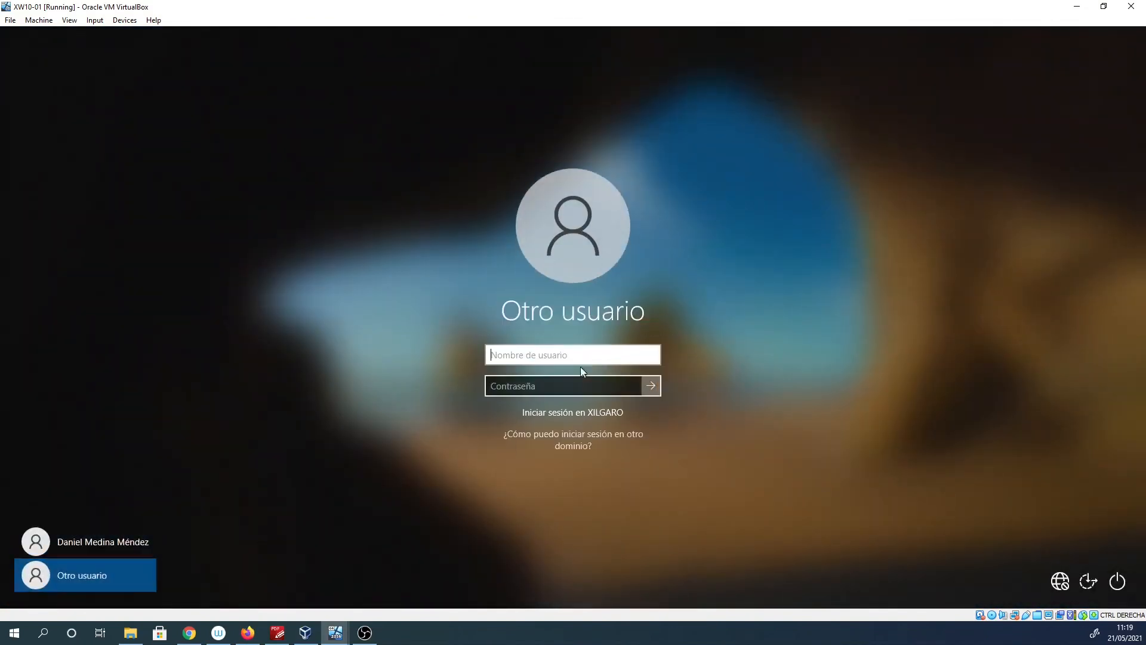
Try signing in with a first student's username and password, then dismiss the incorrect-credentials error.
type("ana")
key("Tab")
type("•")
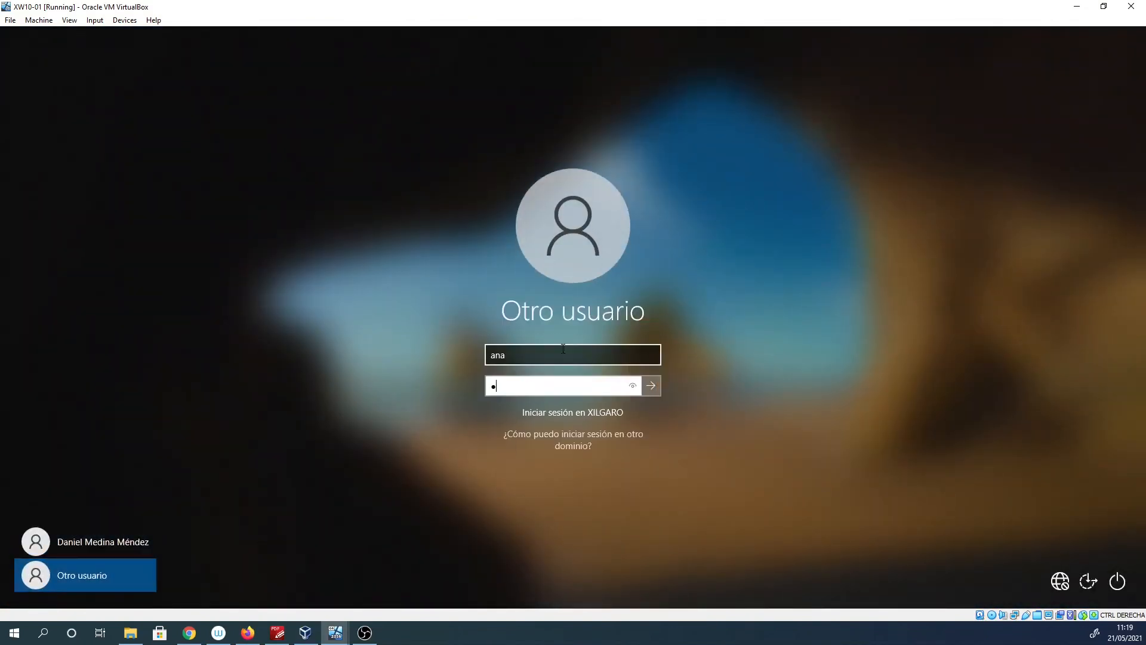
type("••••")
key("Return")
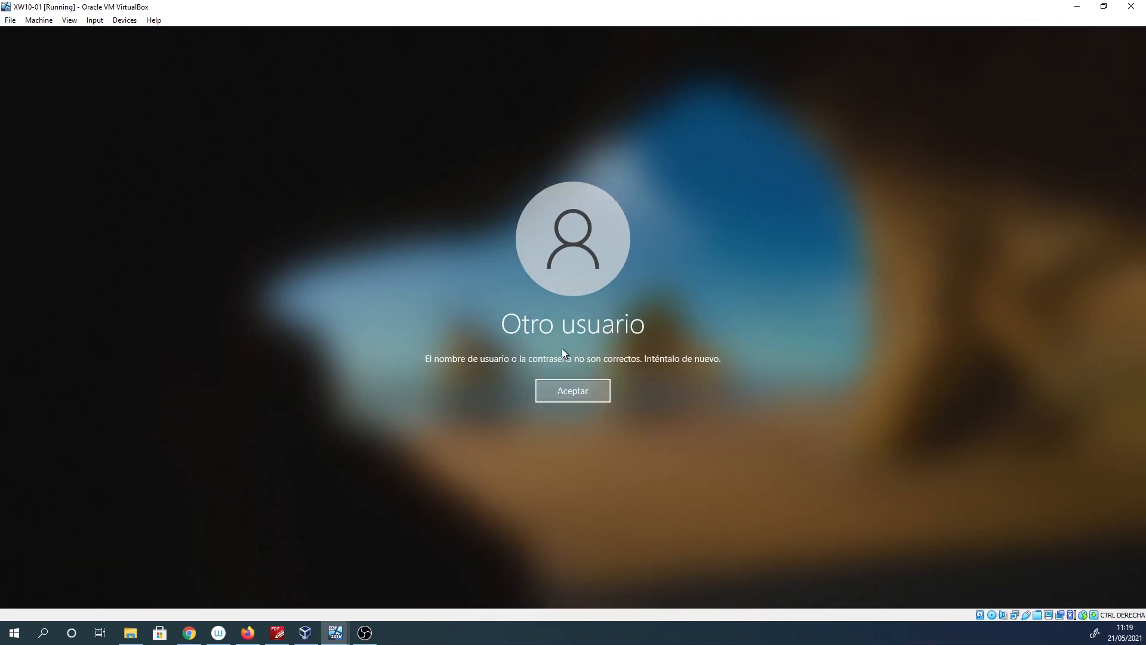
key("Return")
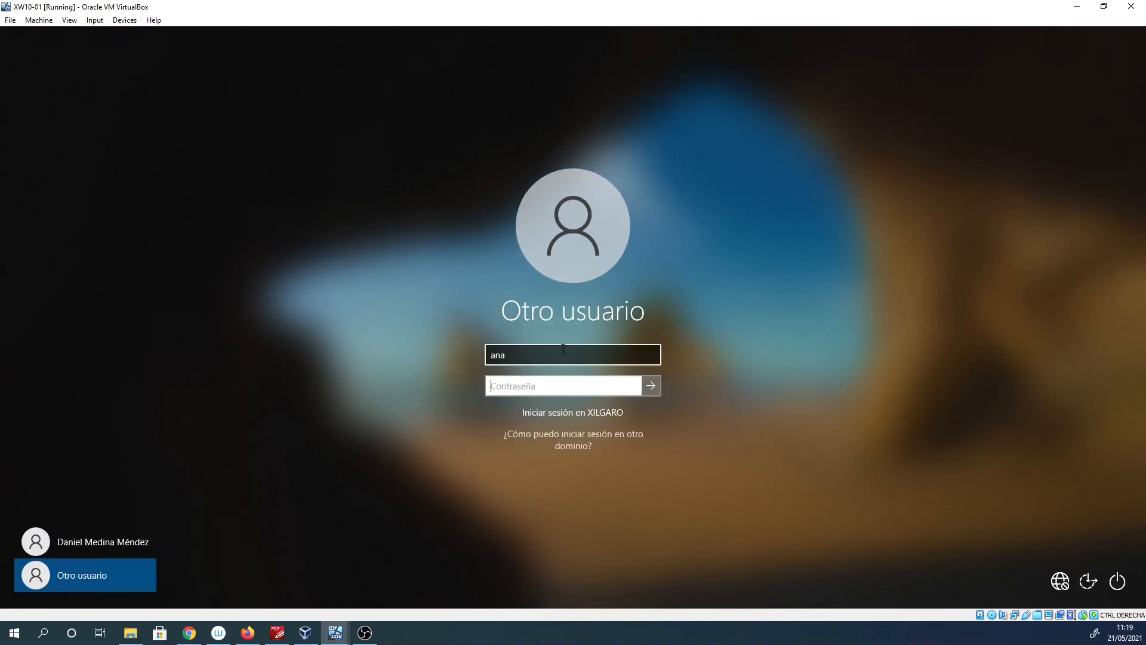
Replace the username with a second student account, submit its password, and dismiss the error.
left_click(536, 357)
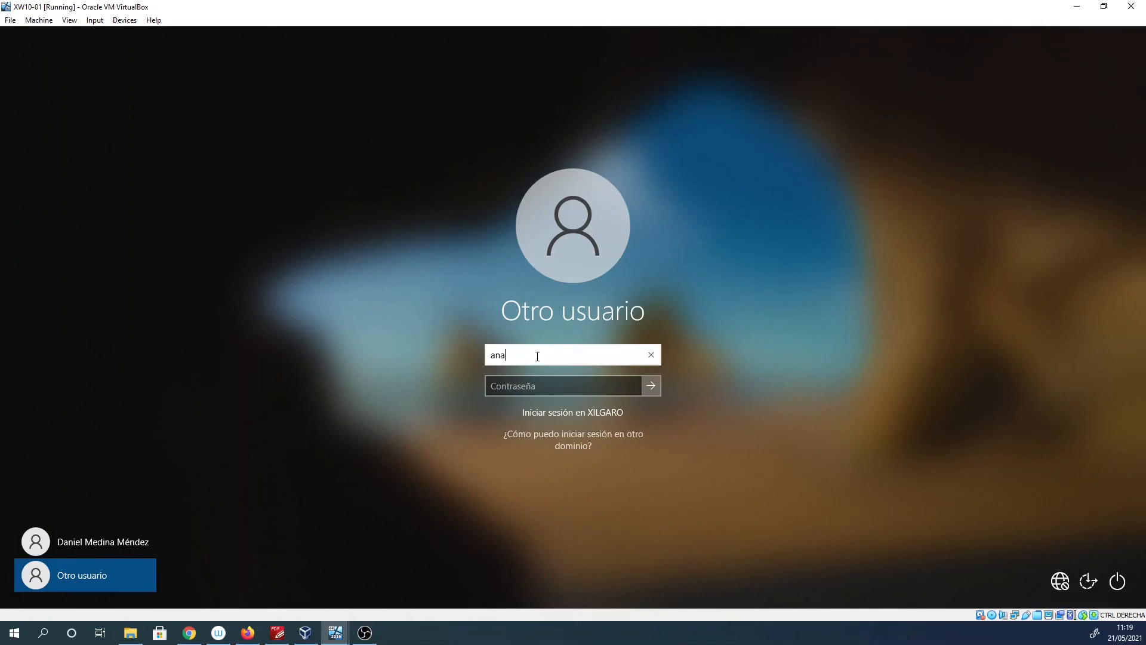
left_click_drag(537, 357, 460, 348)
type("lucas")
key("Tab")
type("********")
key("Return")
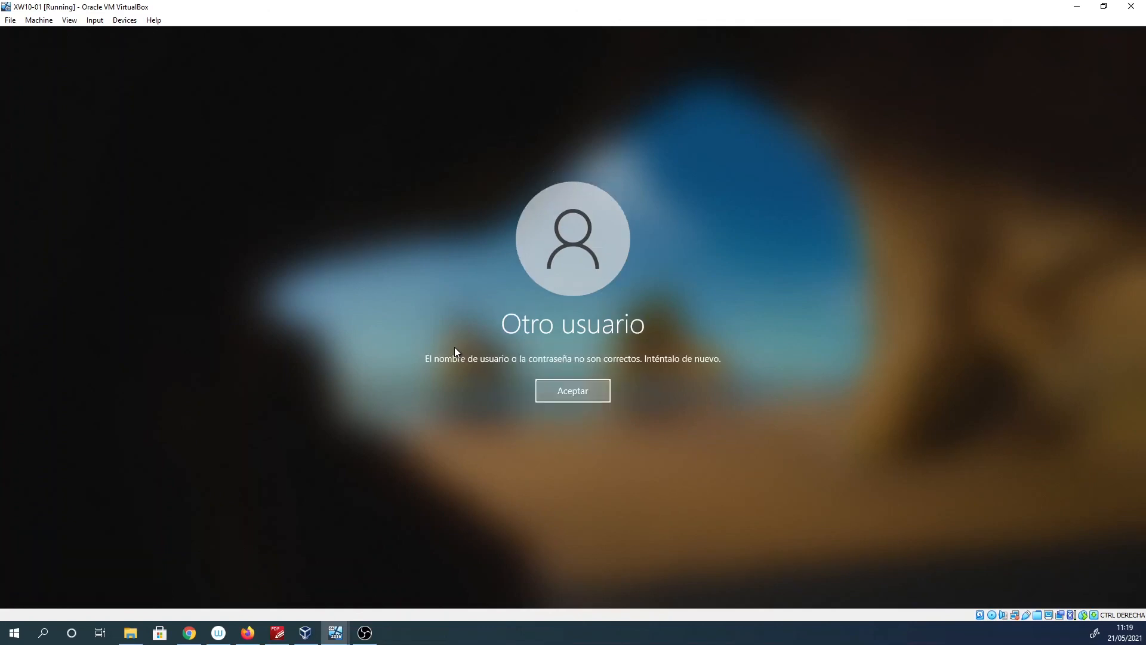
key("Return")
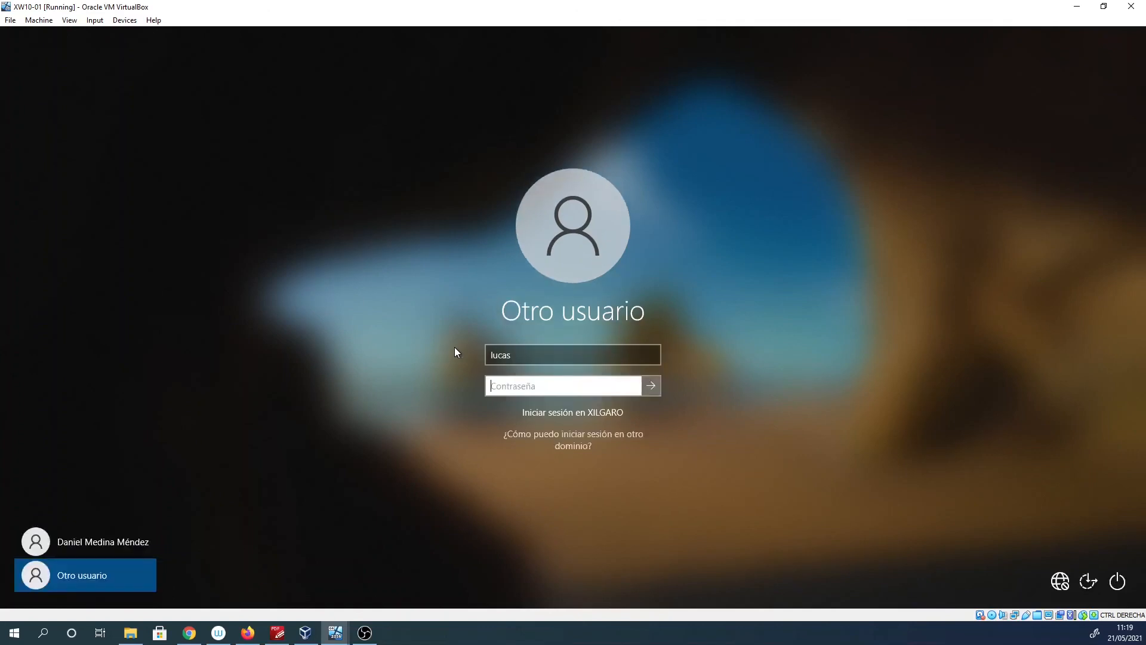
Retype the second student's password until the sign-in succeeds.
type("*******")
key("Return")
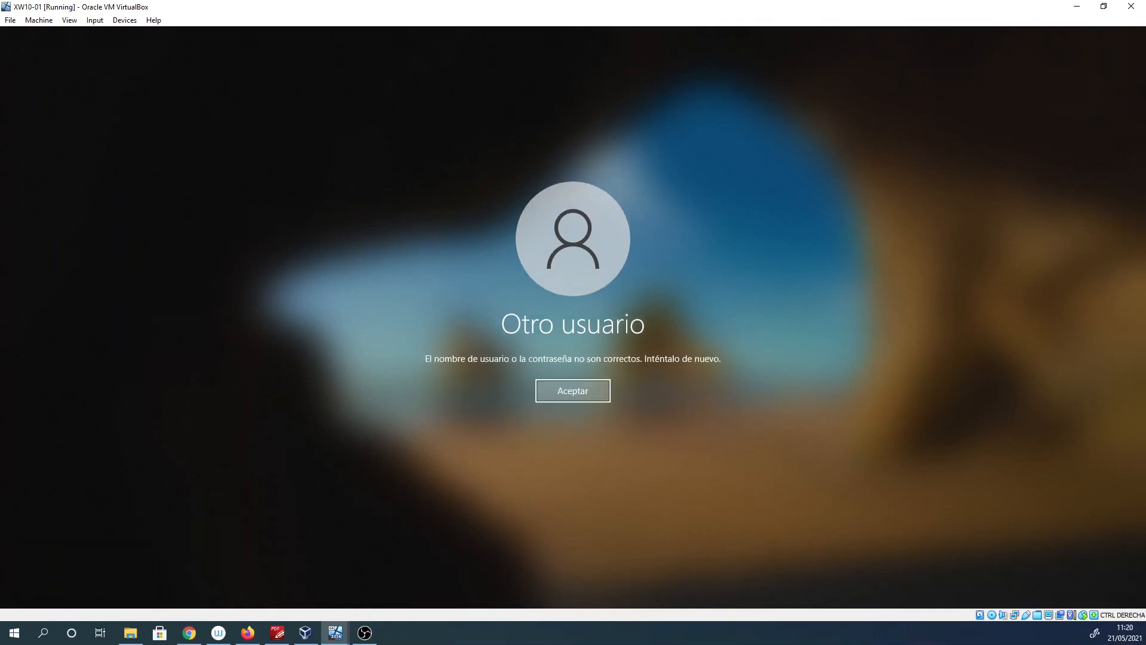
key("Return")
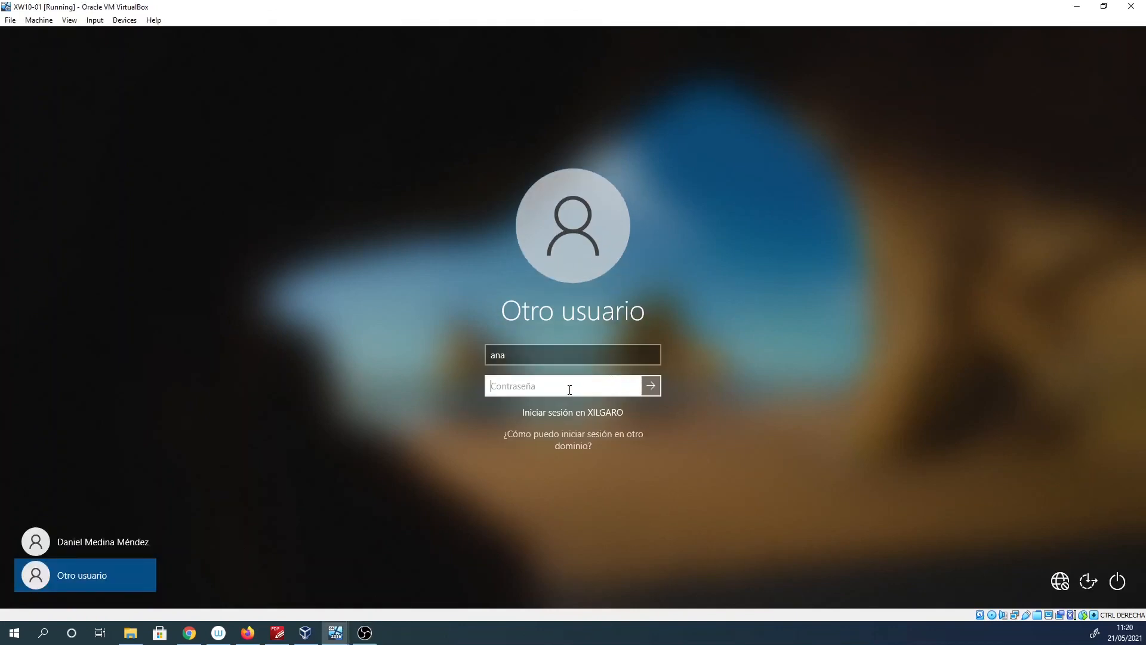
type("*******")
key("Return")
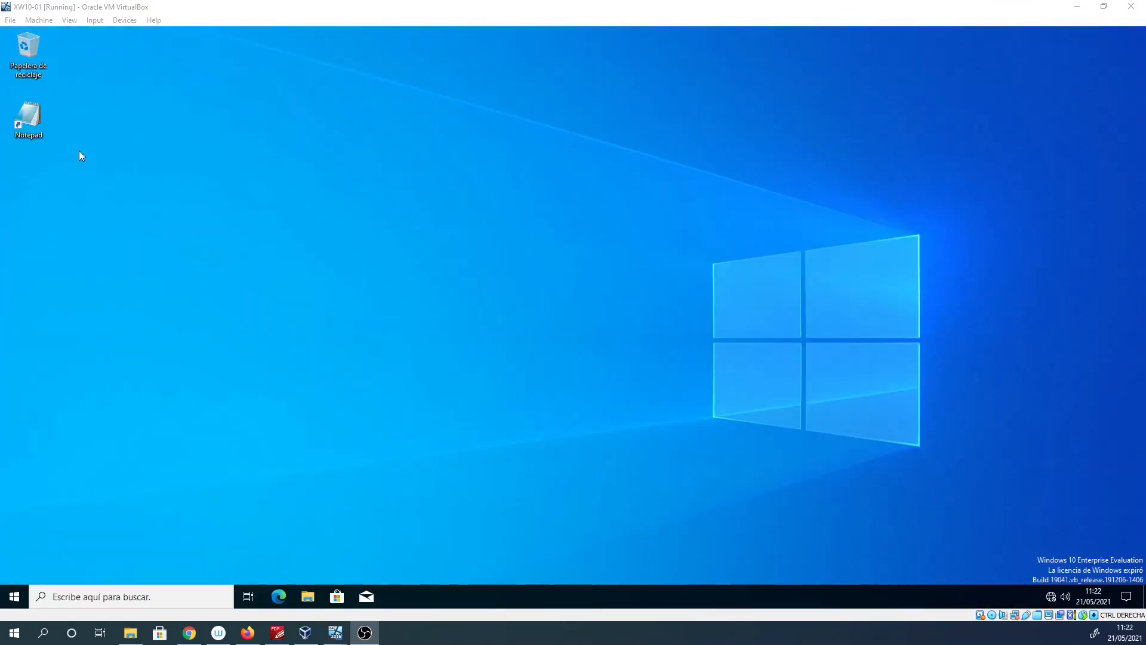
Launch Bloc de notas from the GPO-deployed desktop shortcut, then close it.
double_click(26, 119)
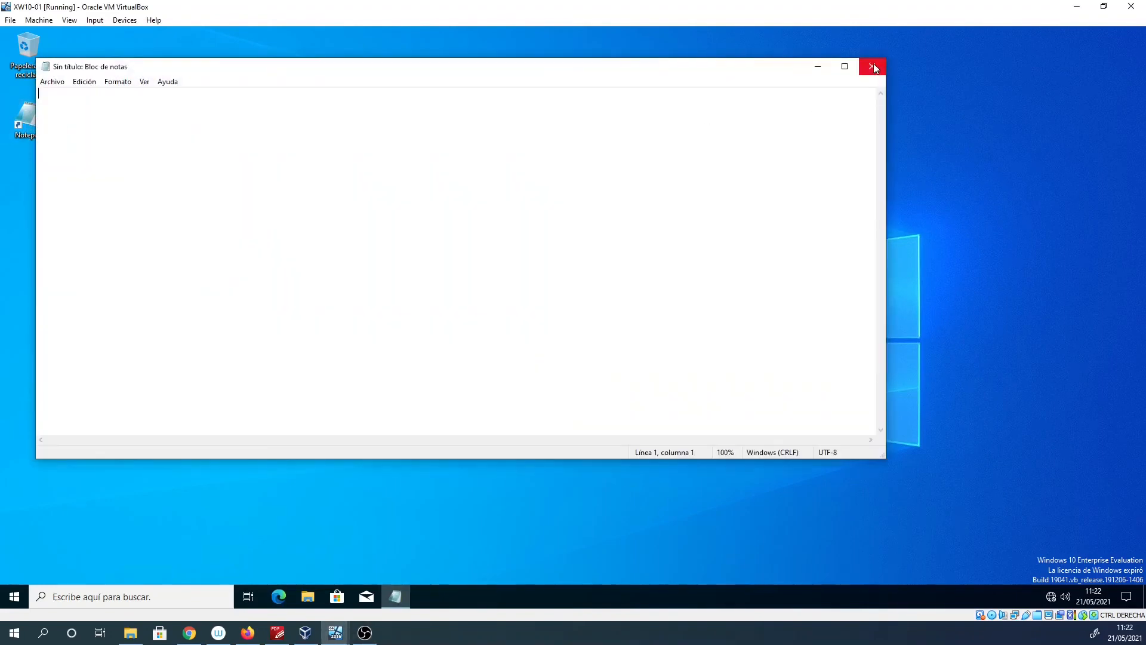
left_click(872, 67)
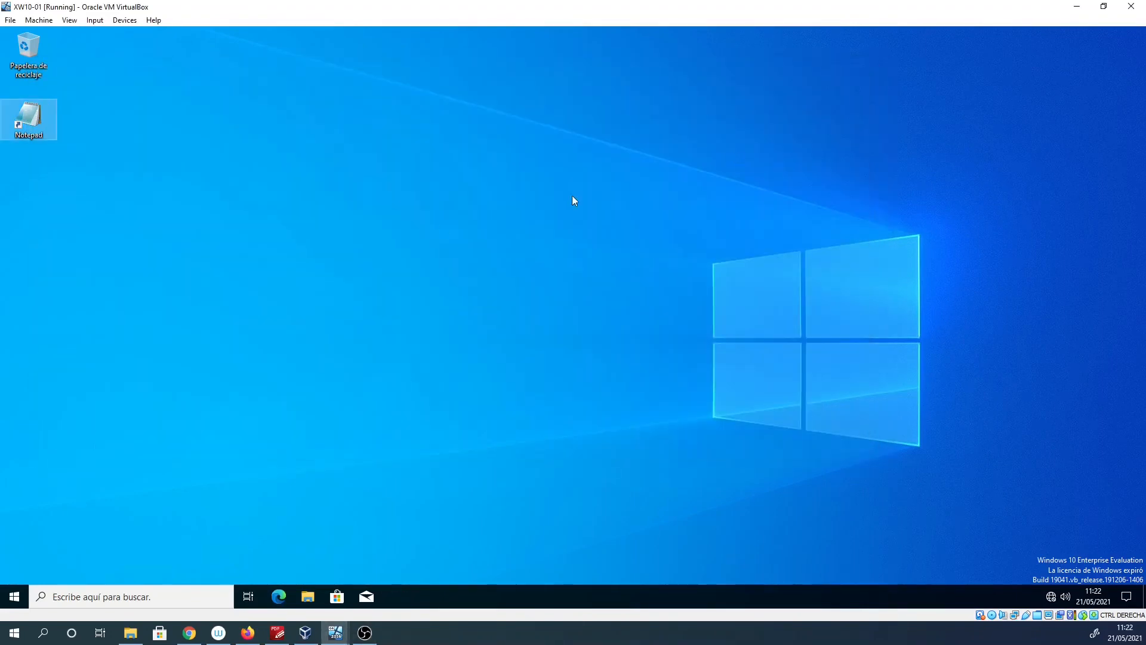